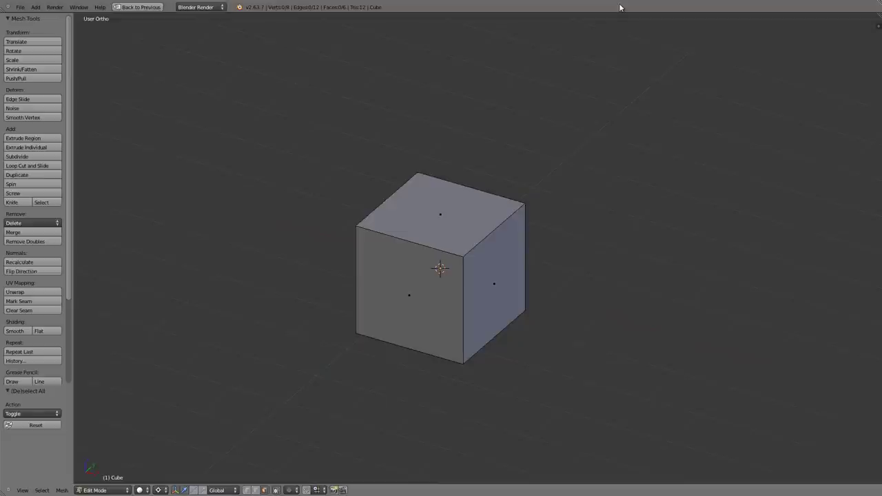
- Set the pivot point to Bounding Box Center and select the cube's top face
{"action": "left_click", "coordinate": [621, 6]}
{"action": "key", "text": "comma"}
{"action": "right_click", "coordinate": [445, 220]}
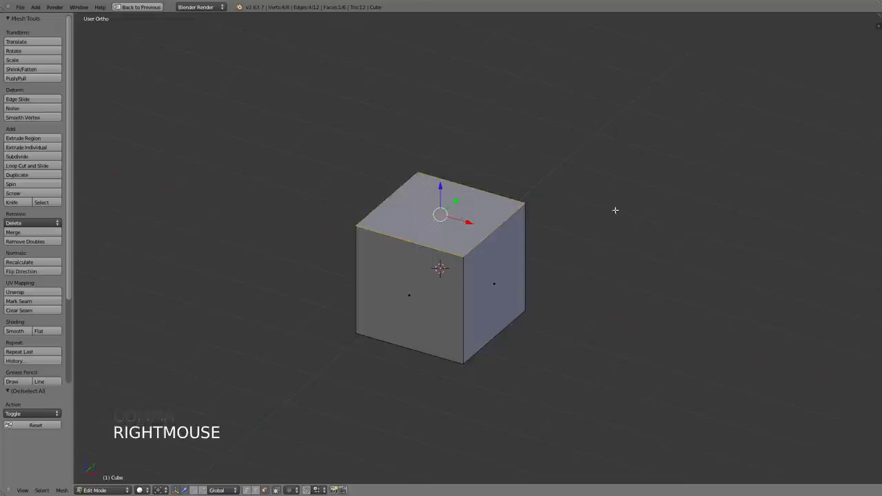
- Extrude the top face upward, then undo that extrusion
{"action": "scroll", "coordinate": [630, 209], "scroll_direction": "up", "scroll_amount": 1}
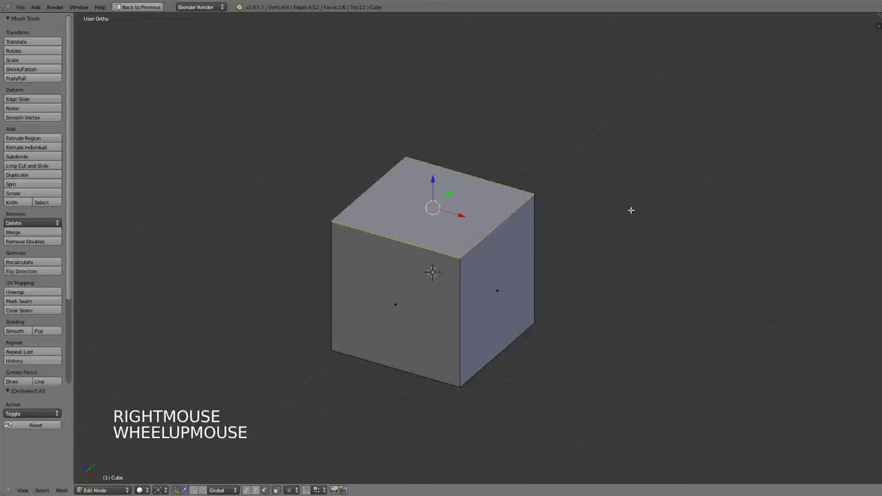
{"action": "left_click", "coordinate": [29, 139]}
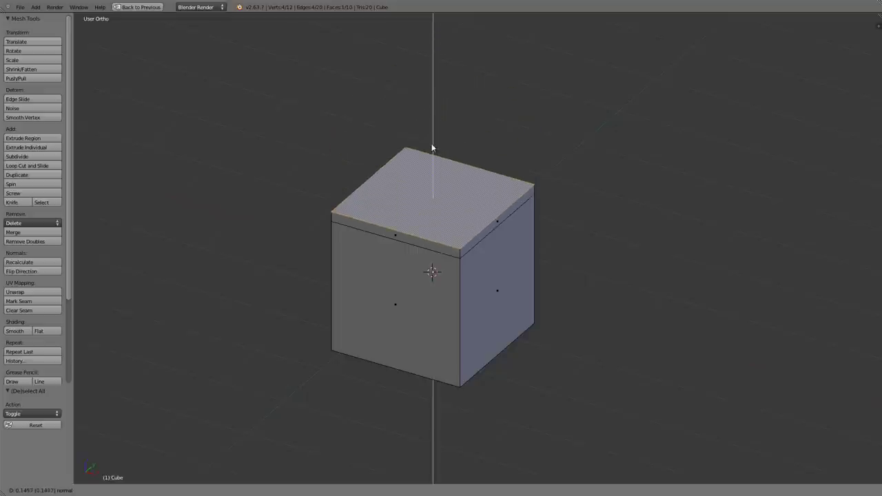
{"action": "left_click", "coordinate": [442, 39]}
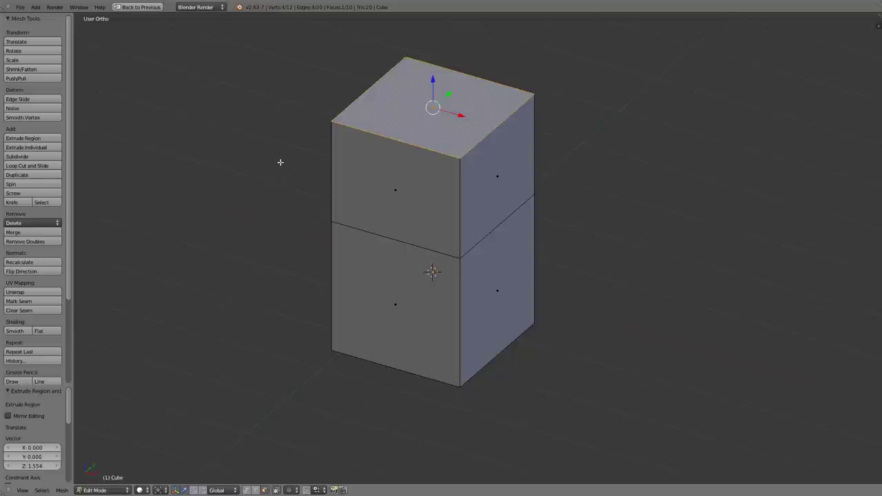
{"action": "key", "text": "ctrl+z"}
- Extrude the top face upward by 0.406, then undo it
{"action": "left_click", "coordinate": [40, 140]}
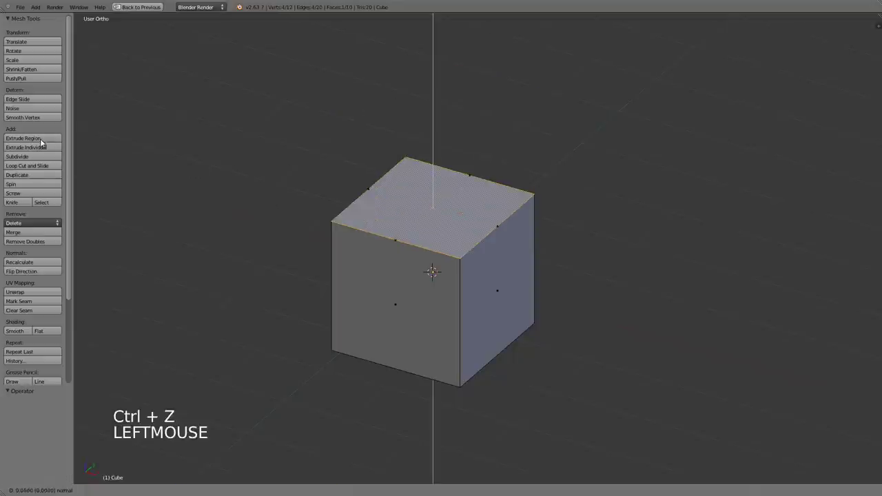
{"action": "left_click", "coordinate": [512, 112]}
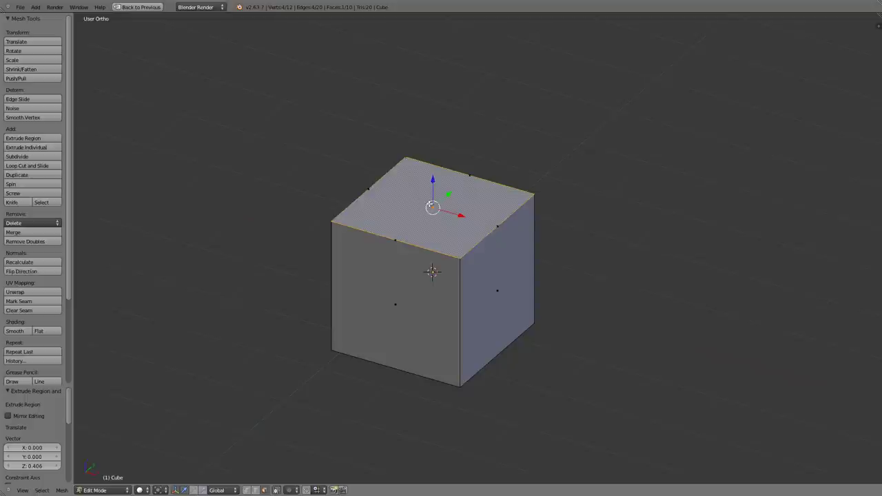
{"action": "key", "text": "ctrl+z"}
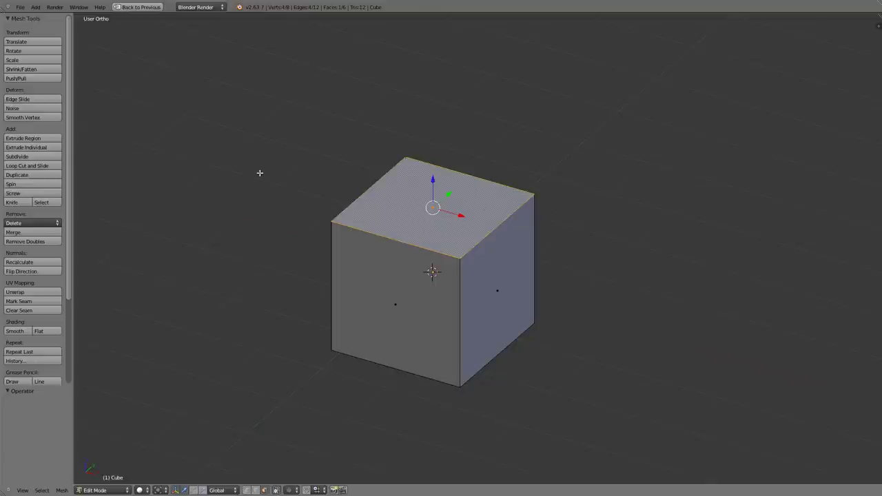
- Raise the top face 1.205 units, then select the lower front and right side faces
{"action": "left_click", "coordinate": [30, 139]}
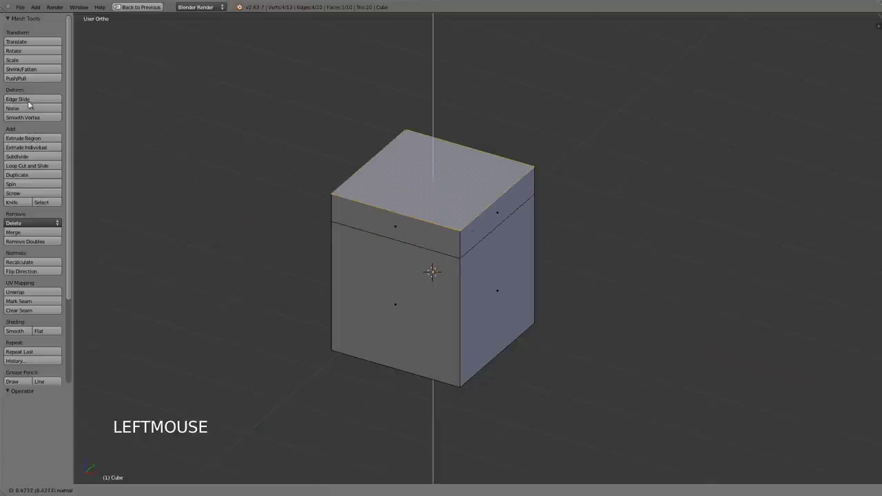
{"action": "left_click", "coordinate": [27, 61]}
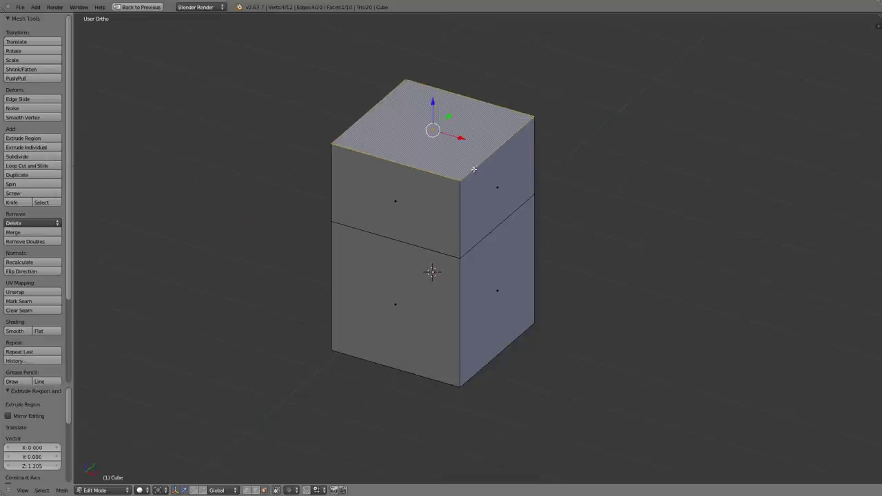
{"action": "right_click", "coordinate": [411, 295]}
{"action": "right_click", "coordinate": [511, 267], "text": "shift"}
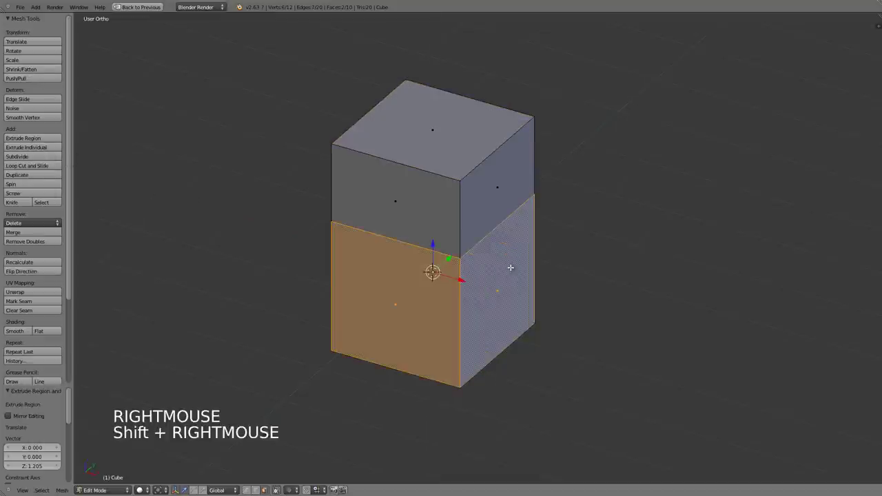
- Extrude the two side faces individually rather than as one joined region
{"action": "left_click", "coordinate": [38, 138]}
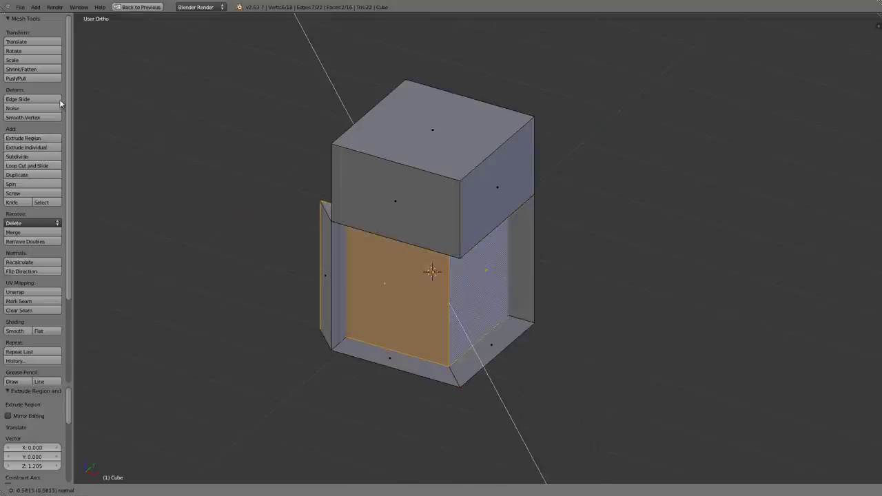
{"action": "right_click", "coordinate": [193, 267]}
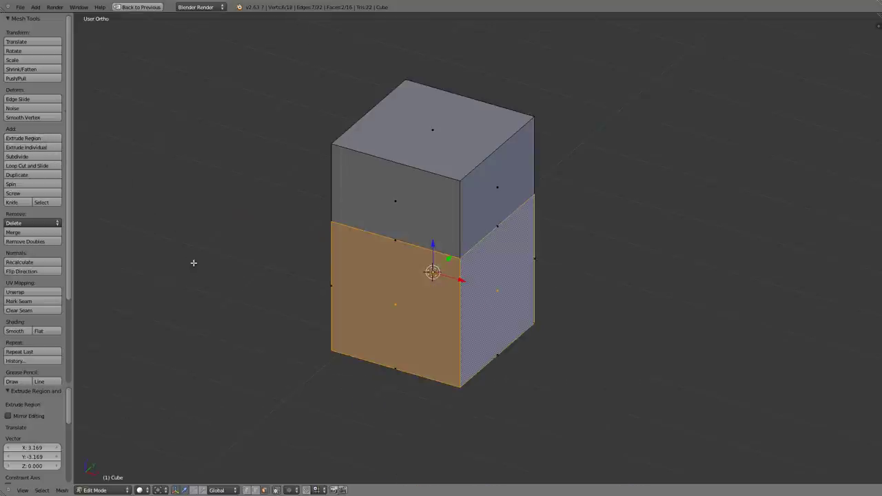
{"action": "key", "text": "ctrl+z"}
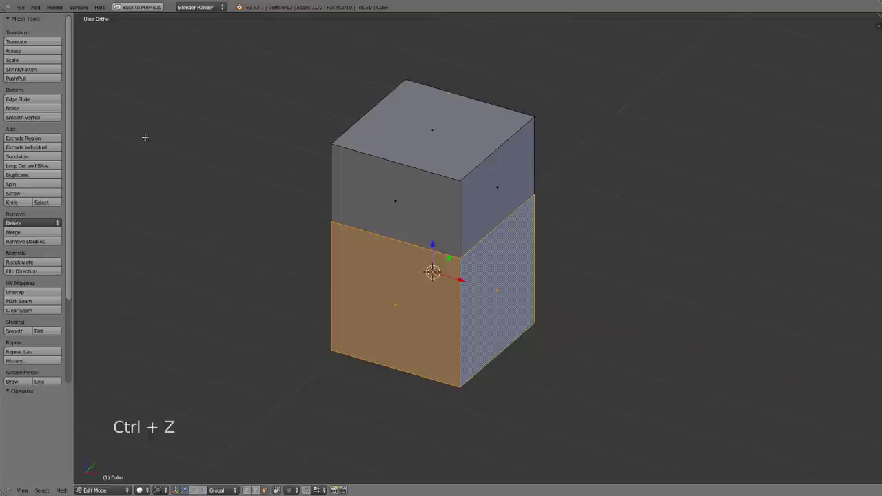
{"action": "left_click", "coordinate": [55, 148]}
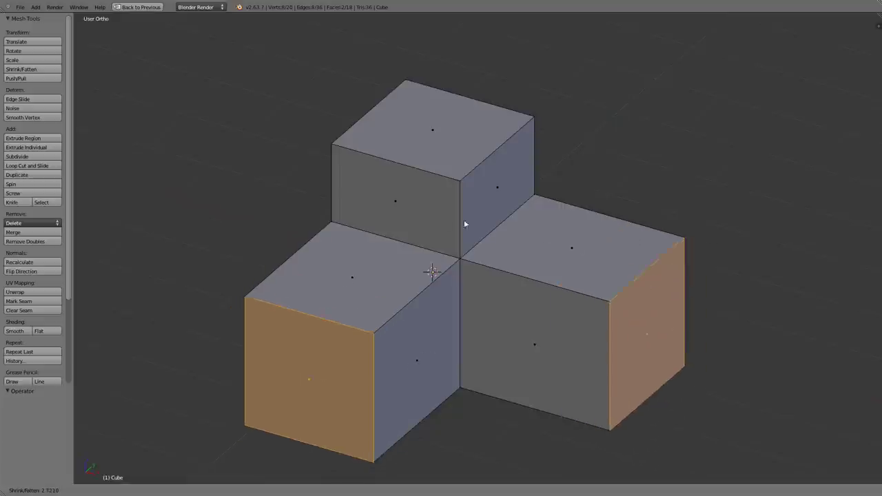
- Confirm the individual extrusions and change their offset from 1.222 to -1.839 in the operator panel
{"action": "left_click", "coordinate": [236, 194]}
{"action": "middle_click_drag", "start_coordinate": [423, 241], "coordinate": [423, 222], "text": "shift"}
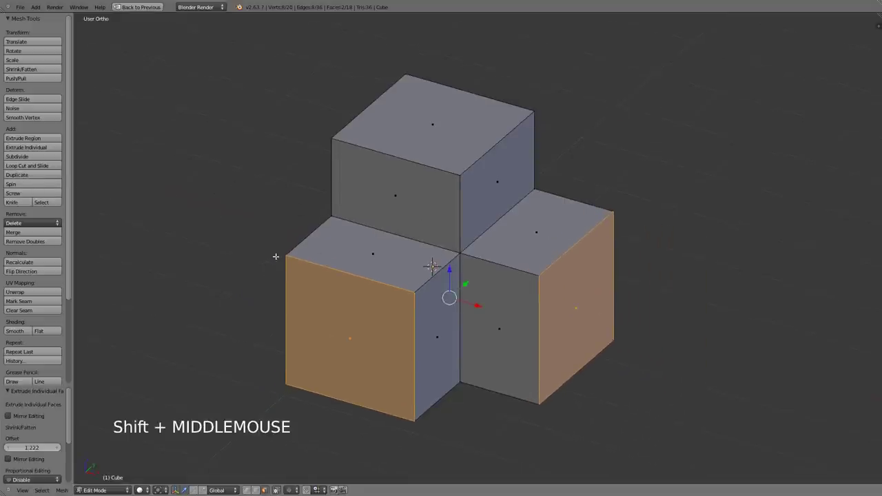
{"action": "left_click", "coordinate": [40, 364]}
{"action": "left_click_drag", "start_coordinate": [40, 363], "coordinate": [40, 273]}
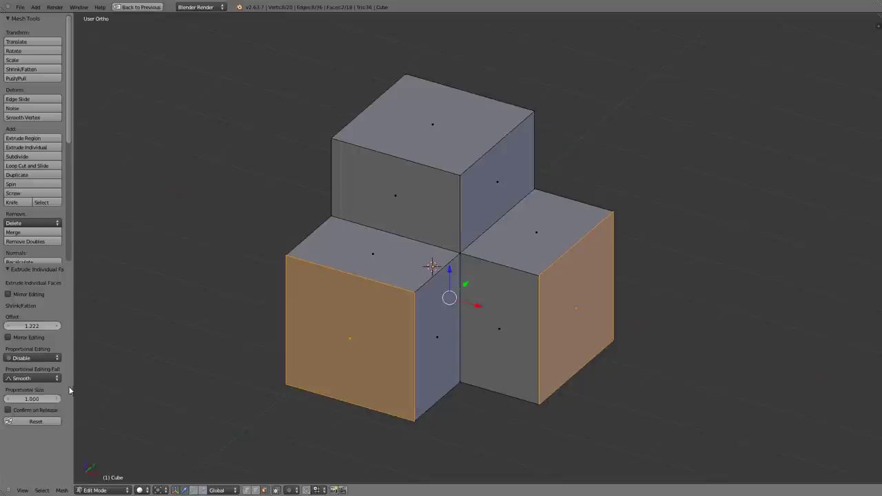
{"action": "left_click_drag", "start_coordinate": [55, 331], "coordinate": [483, 314], "text": "shift"}
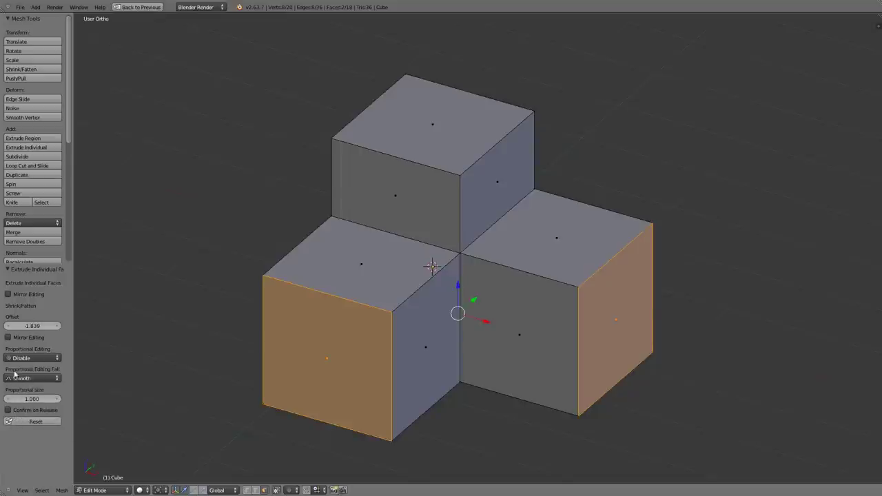
{"action": "left_click_drag", "start_coordinate": [34, 266], "coordinate": [24, 398]}
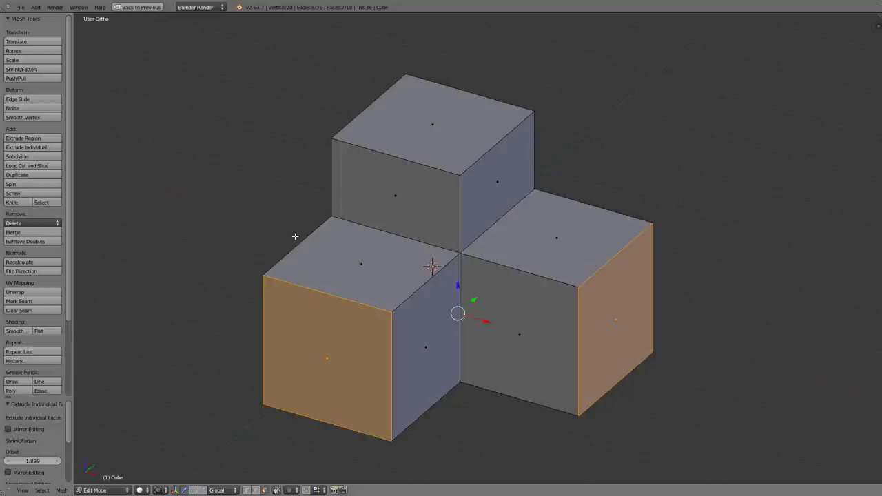
{"action": "key", "text": "F6"}
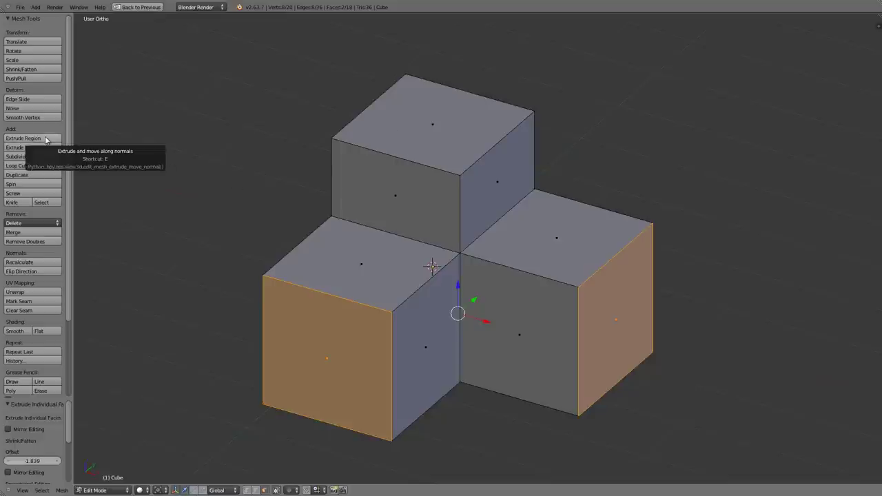
{"action": "right_click", "coordinate": [419, 124]}
{"action": "scroll", "coordinate": [419, 124], "scroll_direction": "down", "scroll_amount": 2}
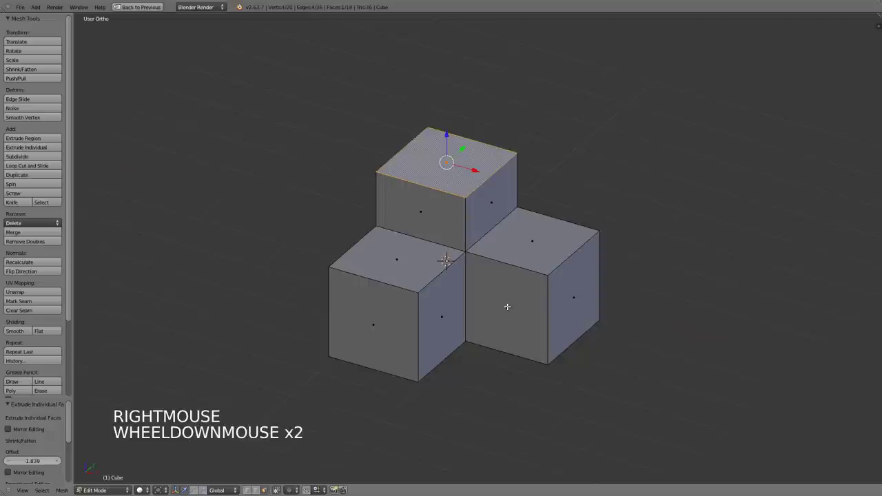
{"action": "key", "text": "e"}
{"action": "left_click", "coordinate": [506, 246]}
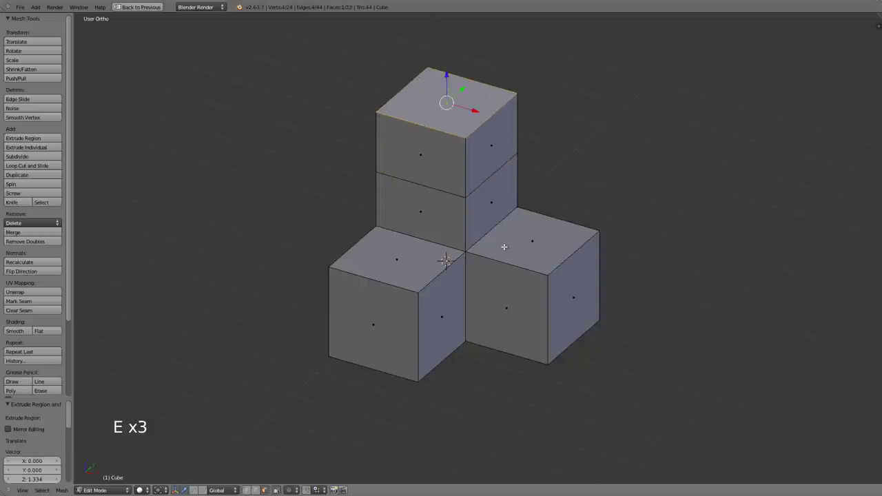
{"action": "key", "text": "e"}
{"action": "left_click", "coordinate": [502, 206]}
{"action": "key", "text": "e"}
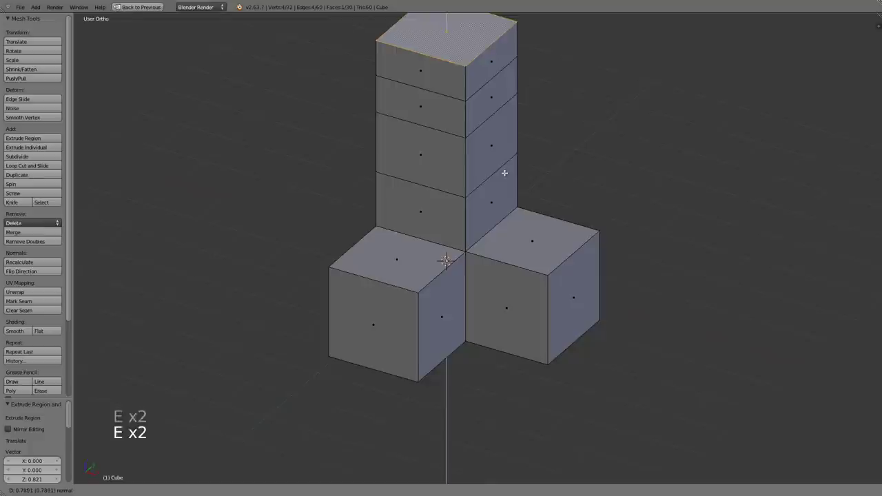
{"action": "left_click", "coordinate": [508, 161]}
{"action": "middle_click_drag", "start_coordinate": [508, 161], "coordinate": [475, 246], "text": "shift"}
{"action": "key", "text": "ctrl+z"}
{"action": "key", "text": "ctrl+z"}
{"action": "key", "text": "ctrl+z"}
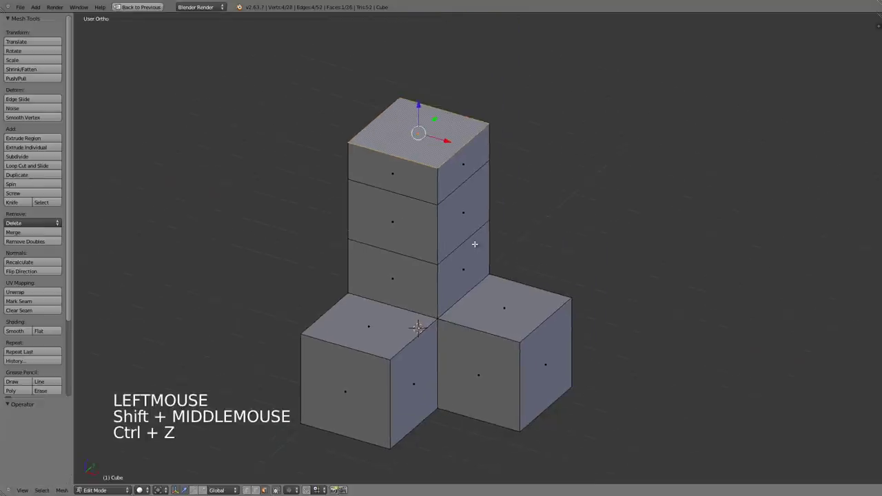
{"action": "scroll", "coordinate": [485, 291], "scroll_direction": "up", "scroll_amount": 1}
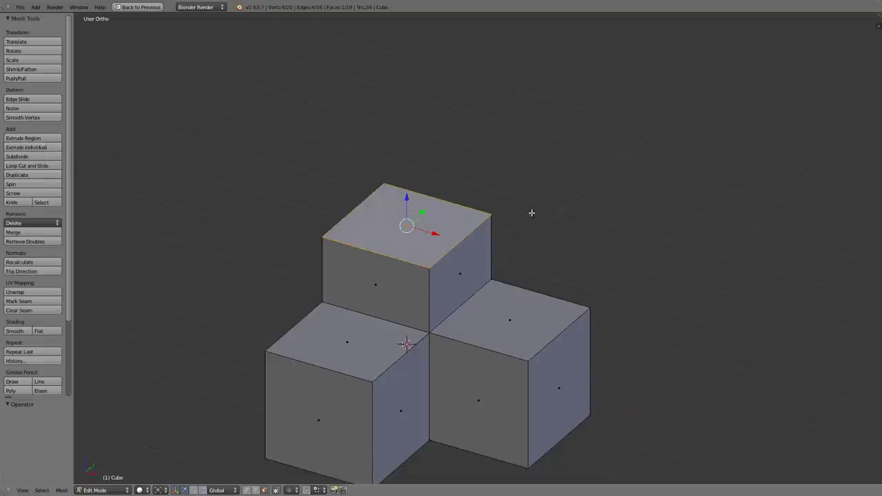
{"action": "key", "text": "alt+e"}
- Delete the lower-left block's front face and the right block's side face
{"action": "right_click", "coordinate": [313, 403]}
{"action": "left_click", "coordinate": [555, 388], "text": "shift"}
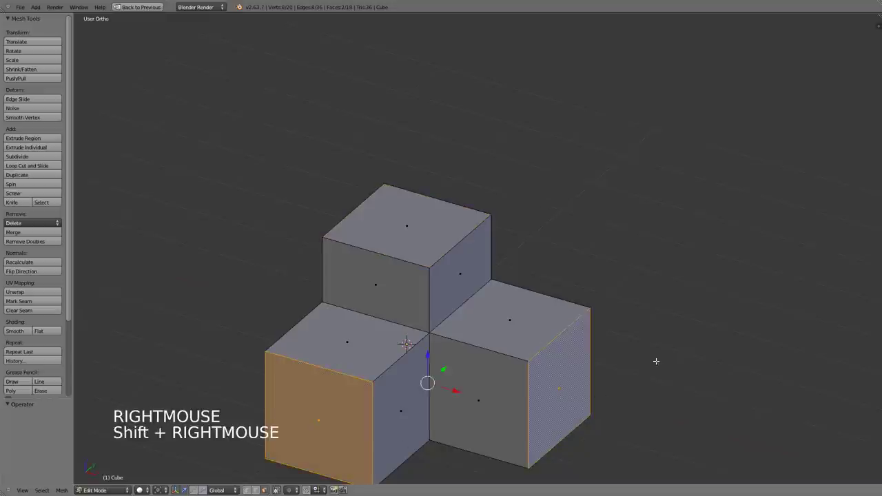
{"action": "key", "text": "x"}
{"action": "middle_click_drag", "start_coordinate": [415, 212], "coordinate": [433, 164], "text": "shift"}
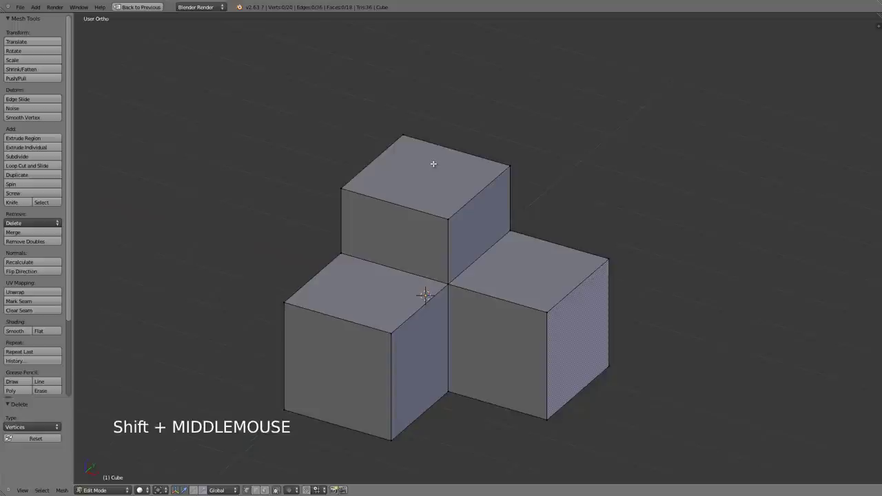
- Select the top block's back edge and Ctrl-click nine times to extrude a curving arm of faces
{"action": "right_click", "coordinate": [397, 134]}
{"action": "right_click", "coordinate": [349, 183], "text": "shift"}
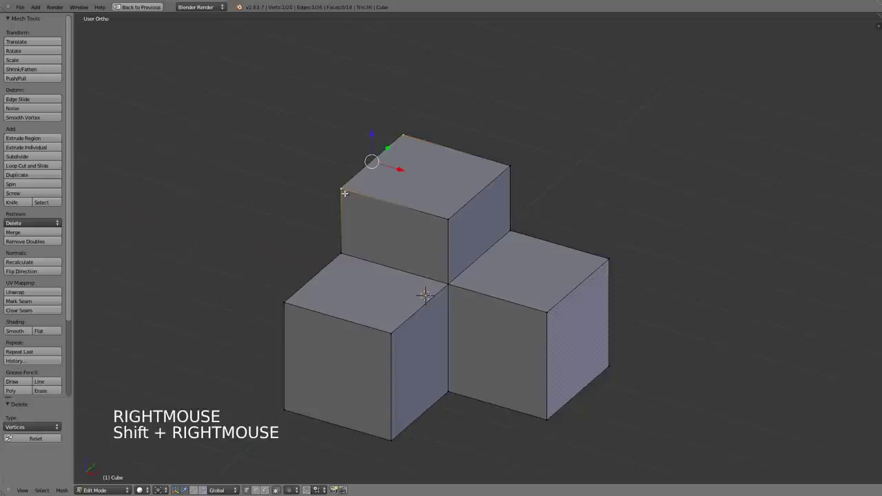
{"action": "scroll", "coordinate": [358, 178], "scroll_direction": "down", "scroll_amount": 2}
{"action": "left_click", "coordinate": [356, 137], "text": "ctrl"}
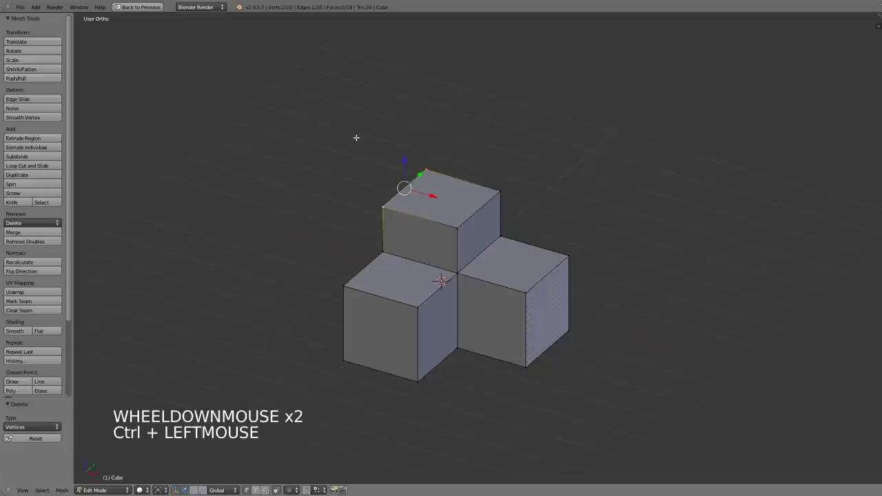
{"action": "left_click", "coordinate": [307, 102], "text": "ctrl"}
{"action": "left_click", "coordinate": [244, 91], "text": "ctrl"}
{"action": "left_click", "coordinate": [177, 130], "text": "ctrl"}
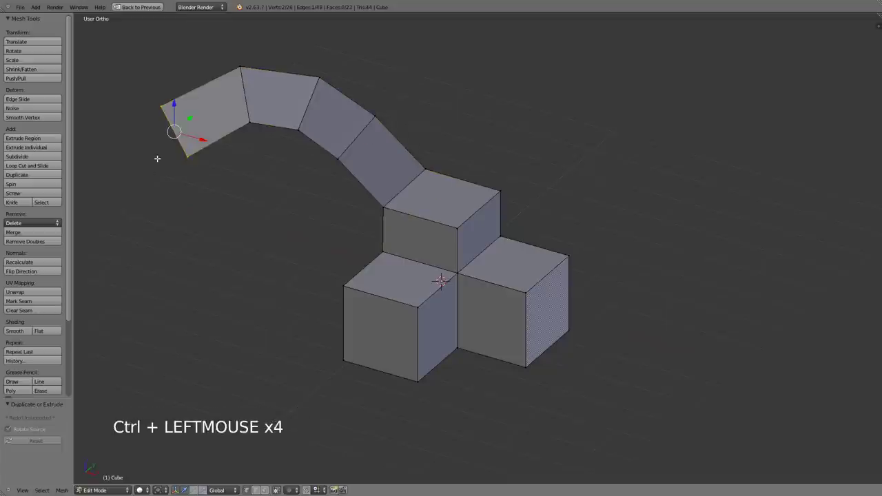
{"action": "left_click", "coordinate": [150, 177], "text": "ctrl"}
{"action": "left_click", "coordinate": [137, 232], "text": "ctrl"}
{"action": "left_click", "coordinate": [127, 322], "text": "ctrl"}
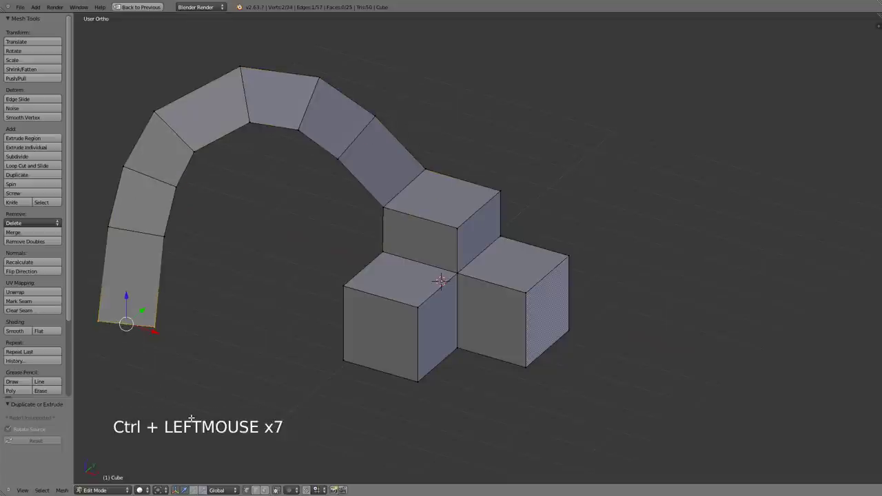
{"action": "left_click", "coordinate": [190, 415], "text": "ctrl"}
{"action": "left_click", "coordinate": [268, 424], "text": "ctrl"}
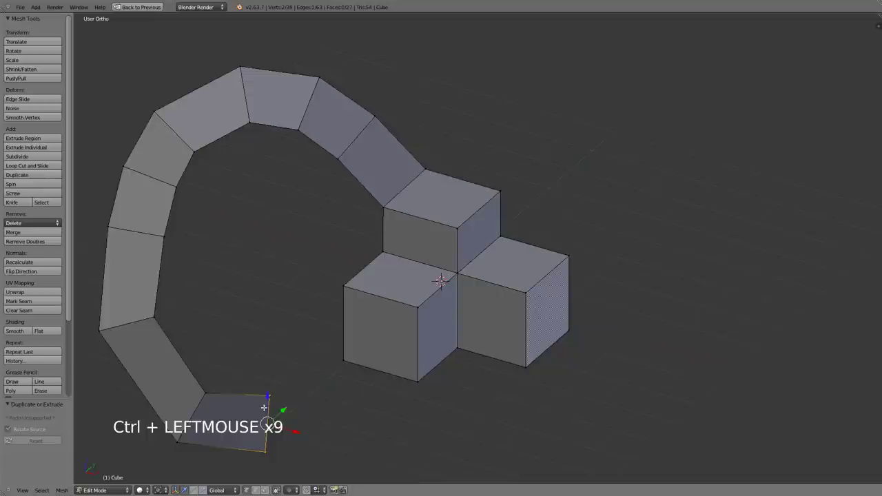
- Grow the selection over the arm and delete its vertices, leaving only the three cubes
{"action": "key", "text": "ctrl+KP_Add"}
{"action": "key", "text": "ctrl+KP_Add"}
{"action": "key", "text": "ctrl+KP_Add"}
{"action": "key", "text": "ctrl+KP_Add"}
{"action": "key", "text": "ctrl+KP_Add"}
{"action": "key", "text": "ctrl+KP_Add"}
{"action": "key", "text": "ctrl+KP_Add"}
{"action": "key", "text": "ctrl+KP_Add"}
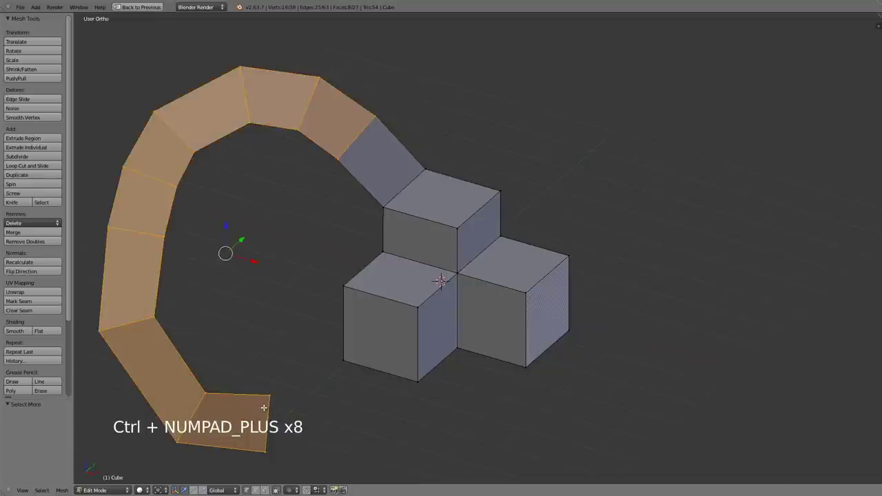
{"action": "key", "text": "x"}
{"action": "left_click", "coordinate": [445, 158]}
- Select the raised back cube's upright side face and the front-left cube's top face by their corner vertices
{"action": "middle_click_drag", "start_coordinate": [441, 253], "coordinate": [358, 207], "text": "shift"}
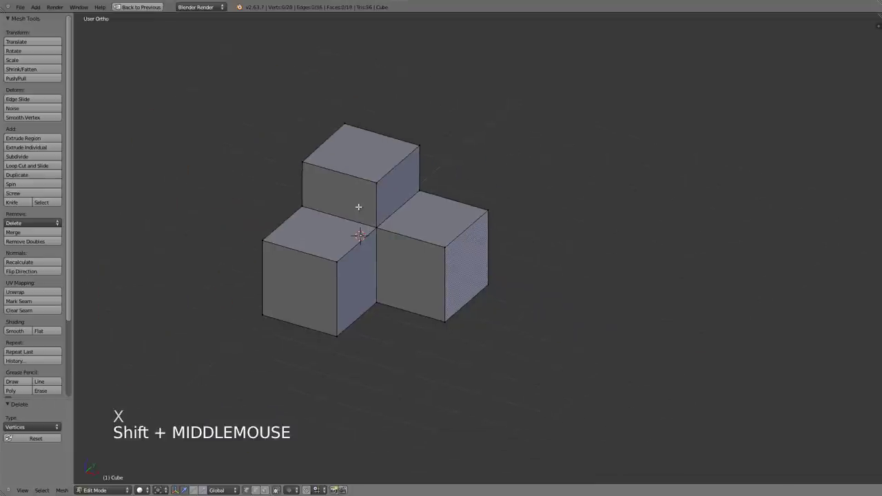
{"action": "scroll", "coordinate": [399, 240], "scroll_direction": "up", "scroll_amount": 2}
{"action": "middle_click_drag", "start_coordinate": [385, 268], "coordinate": [477, 274], "text": "shift"}
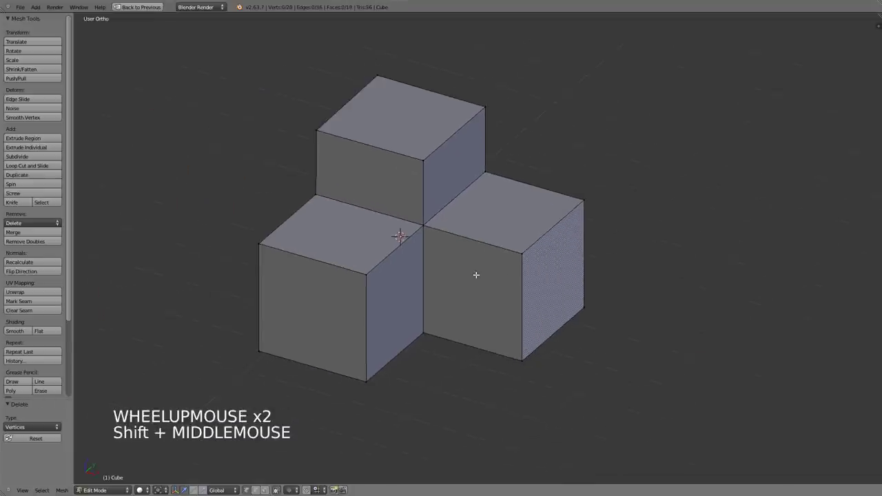
{"action": "right_click", "coordinate": [422, 228]}
{"action": "right_click", "coordinate": [420, 166], "text": "shift"}
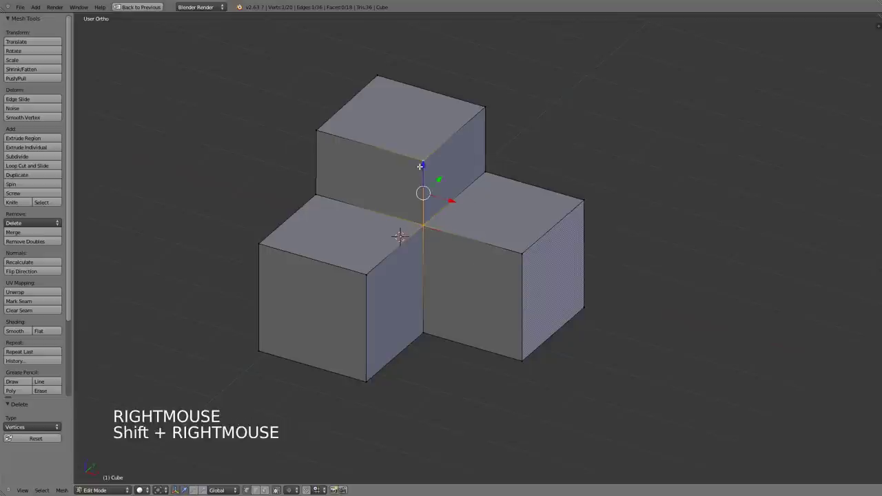
{"action": "right_click", "coordinate": [298, 130], "text": "shift"}
{"action": "right_click", "coordinate": [319, 193], "text": "shift"}
{"action": "right_click", "coordinate": [279, 251], "text": "shift"}
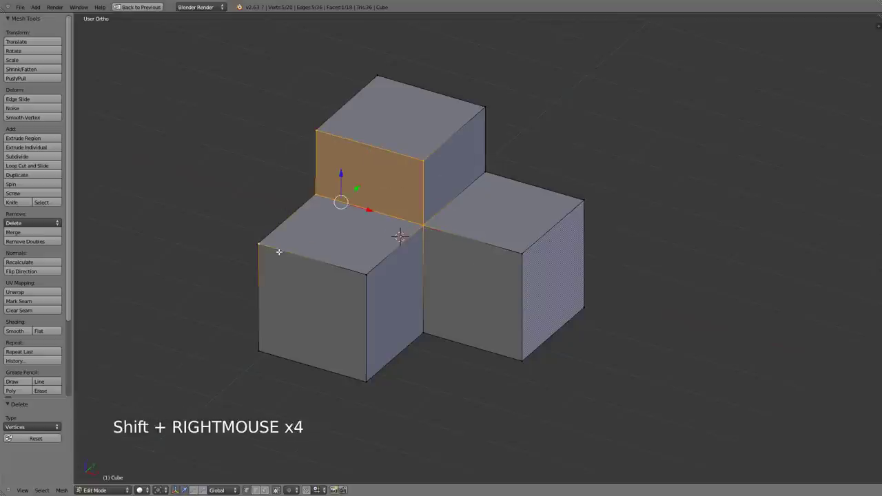
{"action": "right_click", "coordinate": [364, 278], "text": "shift"}
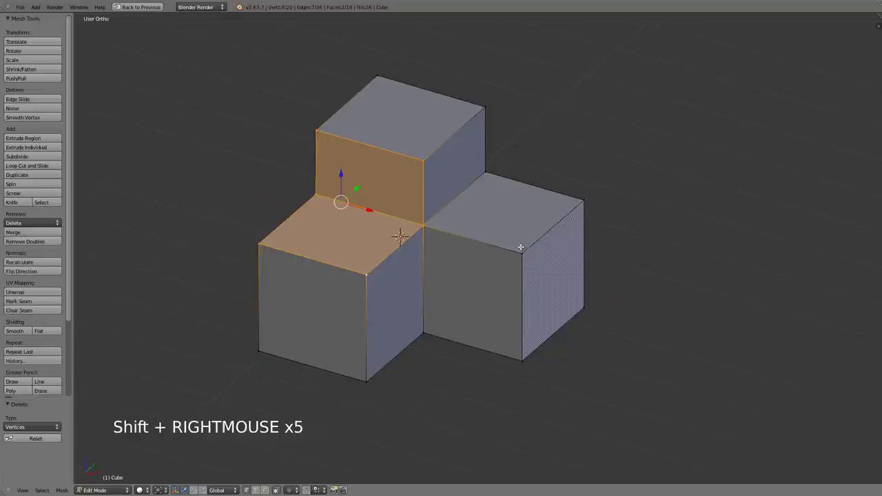
- Browse the Ctrl+F face, Ctrl+V vertex and Ctrl+E edge operation menus
{"action": "key", "text": "ctrl+f"}
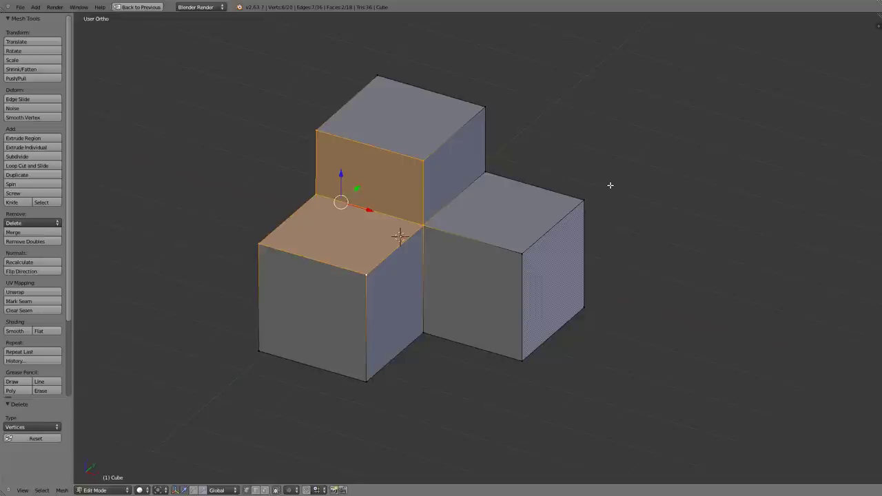
{"action": "key", "text": "ctrl+f"}
{"action": "key", "text": "ctrl+v"}
{"action": "key", "text": "ctrl+e"}
- Look through the header's Mesh > Faces menu, then bring up the Faces menu with Ctrl+F
{"action": "left_click", "coordinate": [61, 490]}
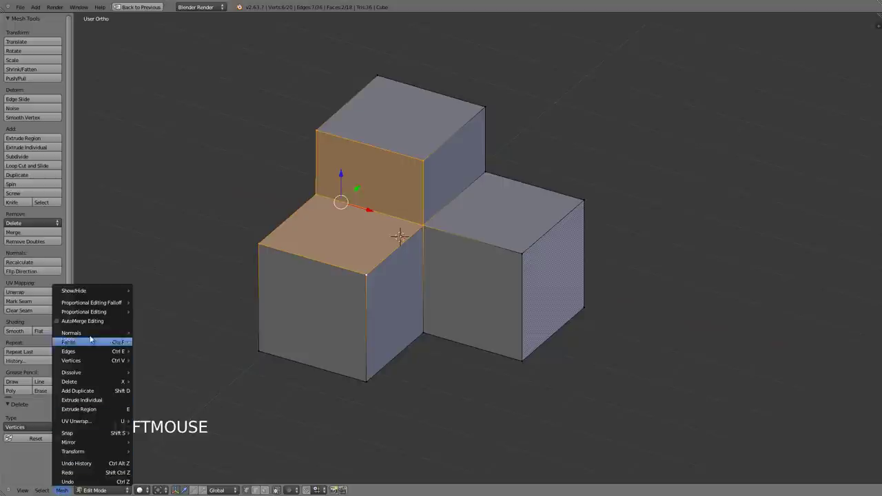
{"action": "mouse_move", "coordinate": [90, 342]}
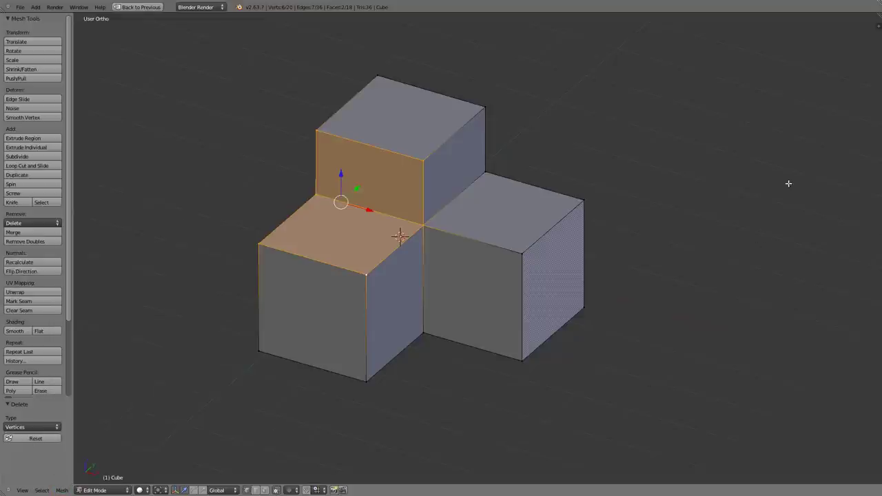
{"action": "key", "text": "ctrl+f"}
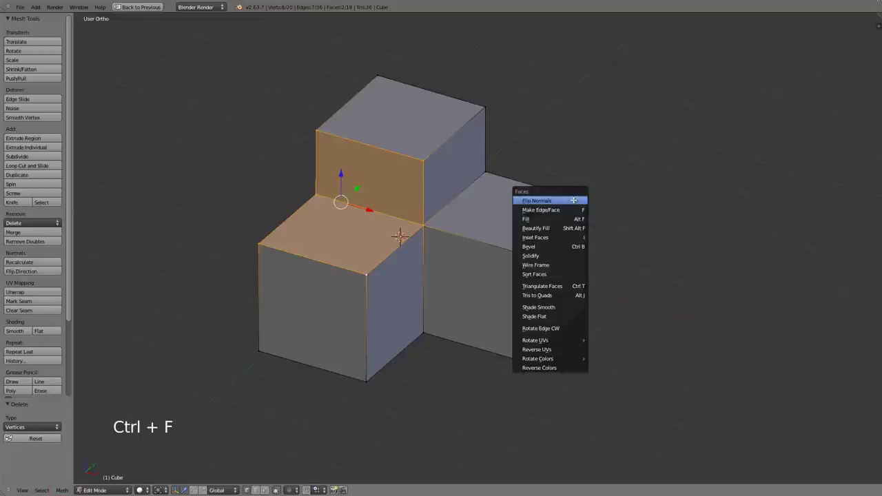
- Inset the two selected faces, adjusting depth with Ctrl and switching to an outset with O
{"action": "left_click", "coordinate": [547, 238]}
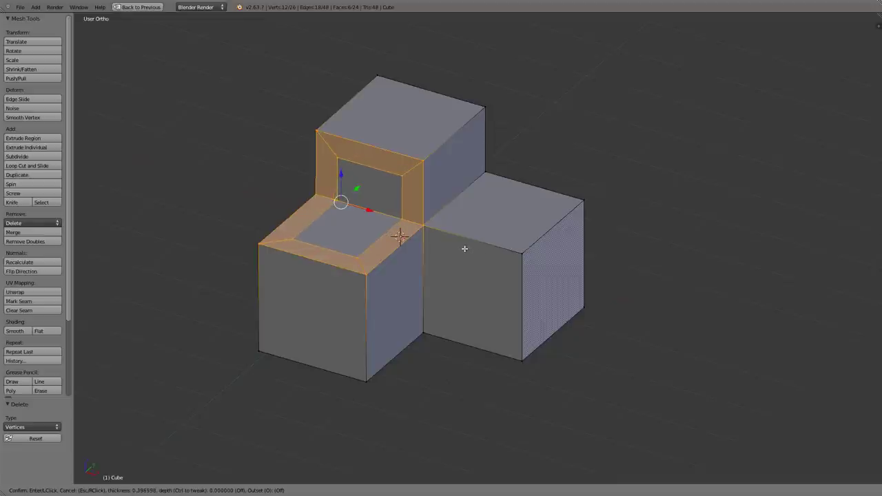
{"action": "key", "text": "ctrl"}
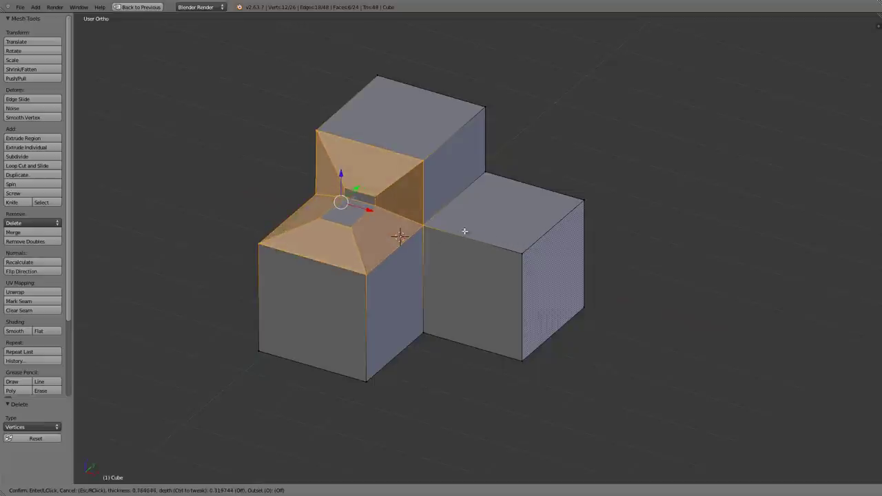
{"action": "key", "text": "o"}
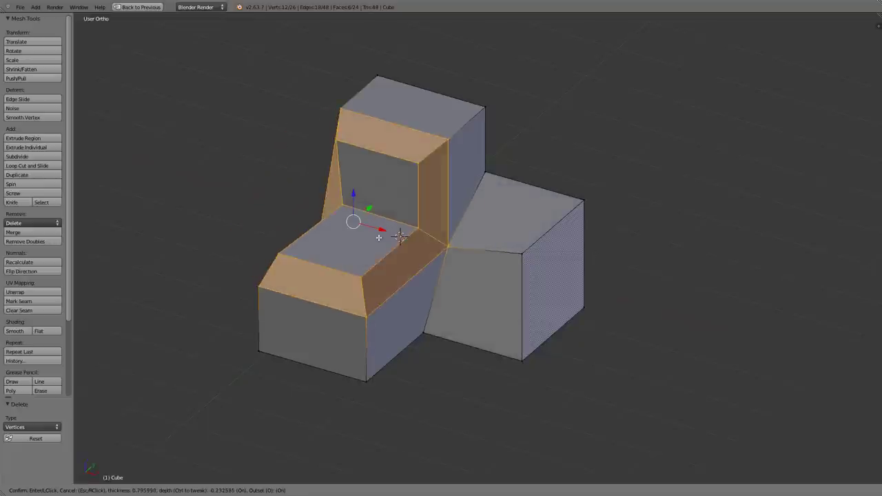
{"action": "key", "text": "ctrl"}
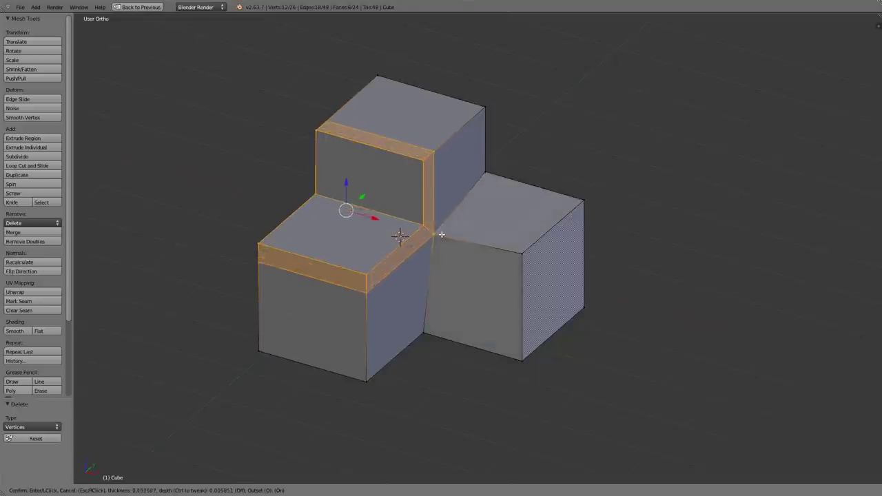
- Confirm the outset and set its Depth to 0 and Thickness to 1
{"action": "left_click", "coordinate": [400, 228]}
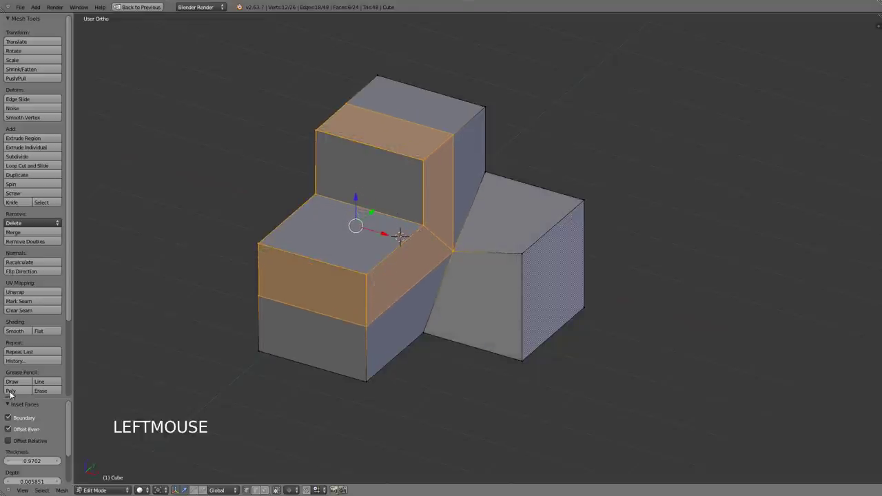
{"action": "left_click_drag", "start_coordinate": [26, 400], "coordinate": [27, 232]}
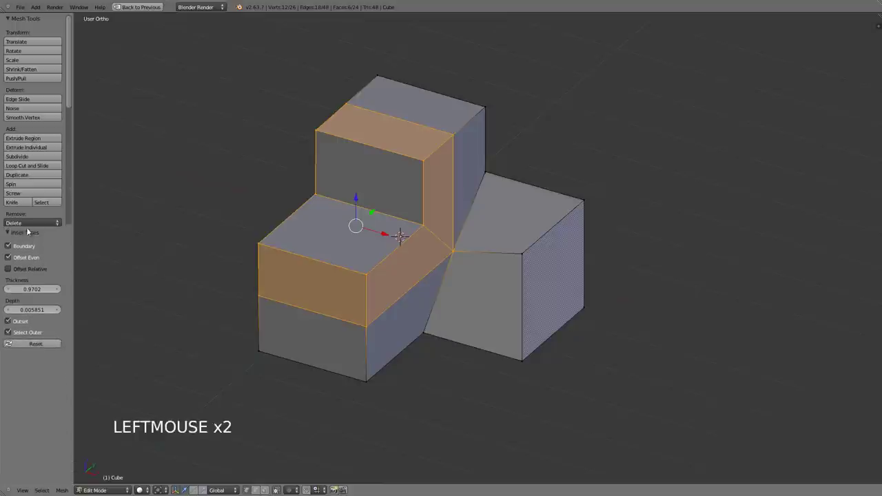
{"action": "left_click", "coordinate": [37, 310], "text": "ctrl"}
{"action": "type", "text": "0"}
{"action": "key", "text": "Return"}
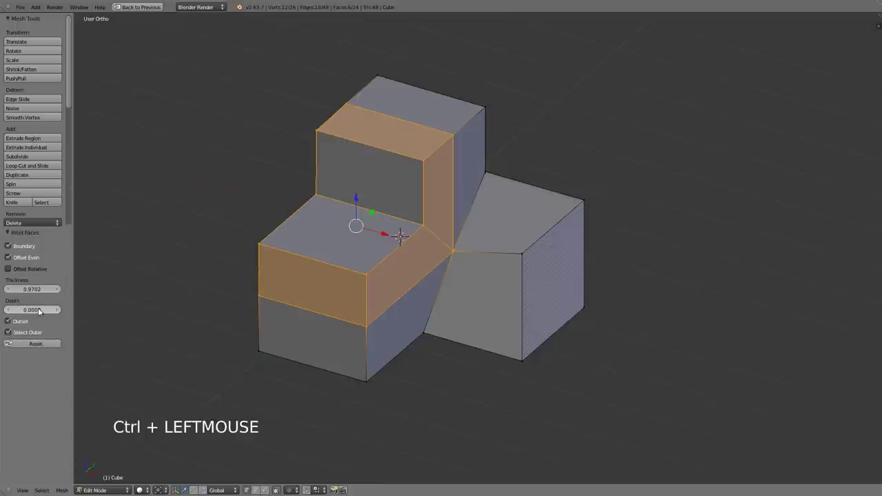
{"action": "left_click", "coordinate": [45, 290], "text": "ctrl"}
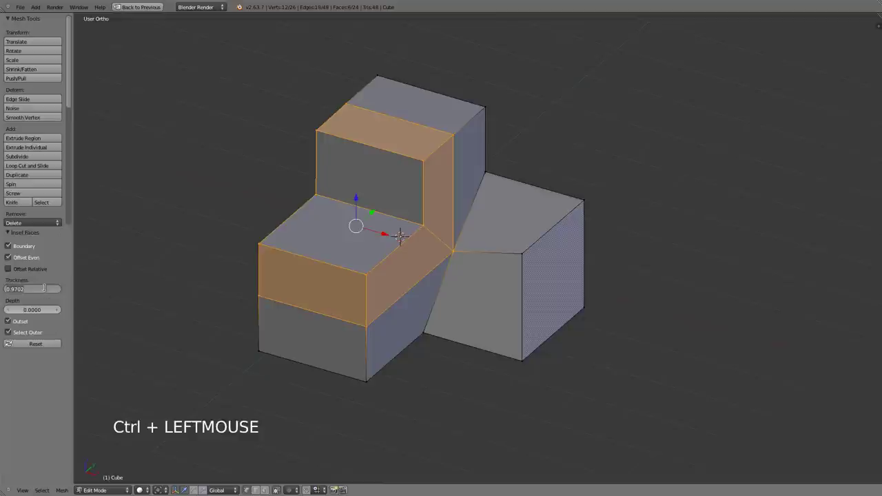
{"action": "type", "text": "1"}
{"action": "key", "text": "Return"}
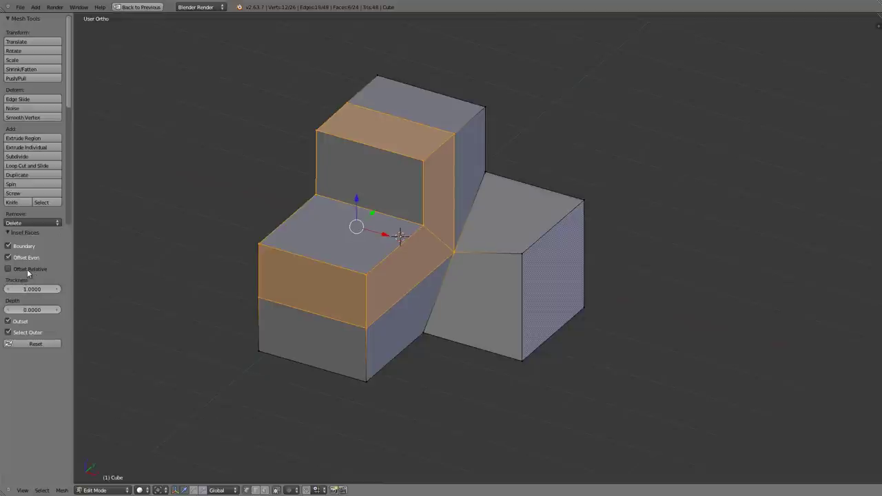
- Toggle Offset Relative on and off and Offset Even off and on, then orbit the view
{"action": "left_click", "coordinate": [27, 273]}
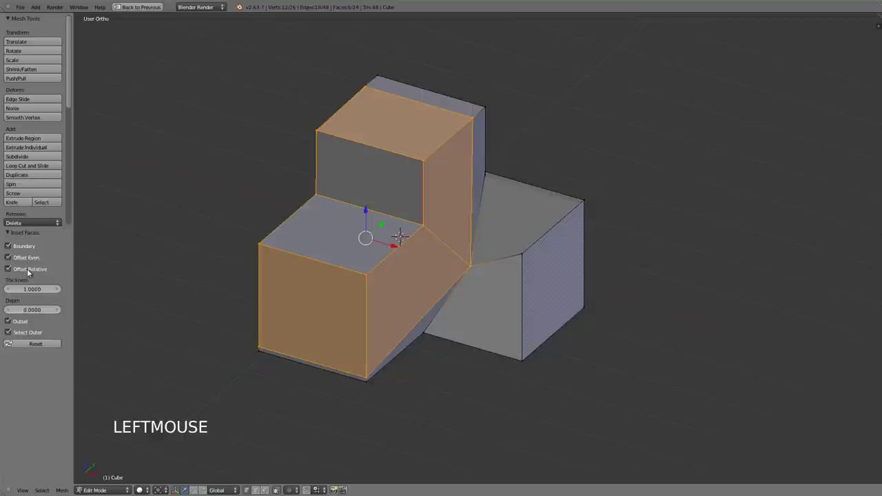
{"action": "left_click", "coordinate": [28, 271]}
{"action": "left_click", "coordinate": [28, 260]}
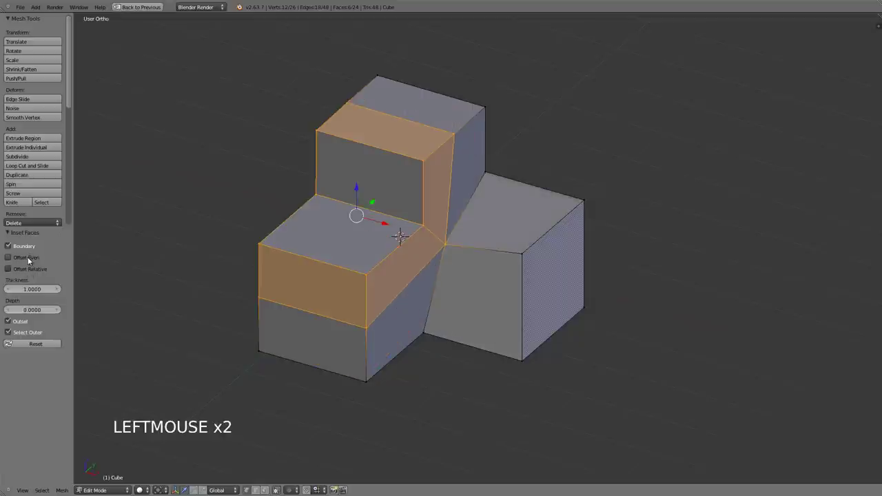
{"action": "left_click", "coordinate": [27, 259]}
{"action": "middle_click_drag", "start_coordinate": [575, 262], "coordinate": [435, 163]}
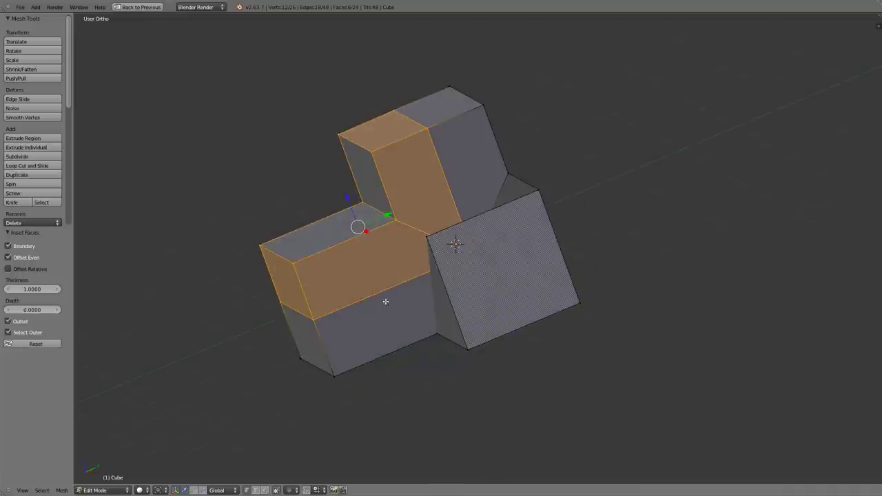
- Toggle Offset Even and Boundary off and back on to compare the inset shapes
{"action": "middle_click_drag", "start_coordinate": [385, 302], "coordinate": [425, 310]}
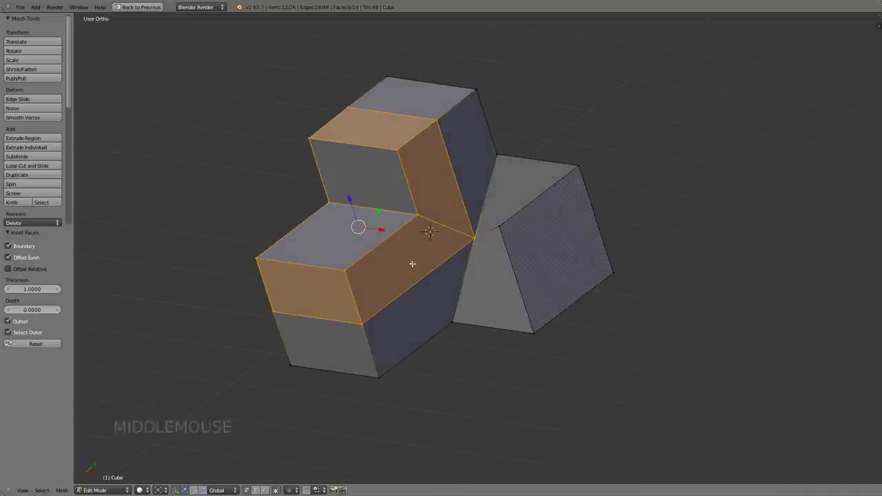
{"action": "left_click", "coordinate": [22, 259]}
{"action": "left_click", "coordinate": [22, 259]}
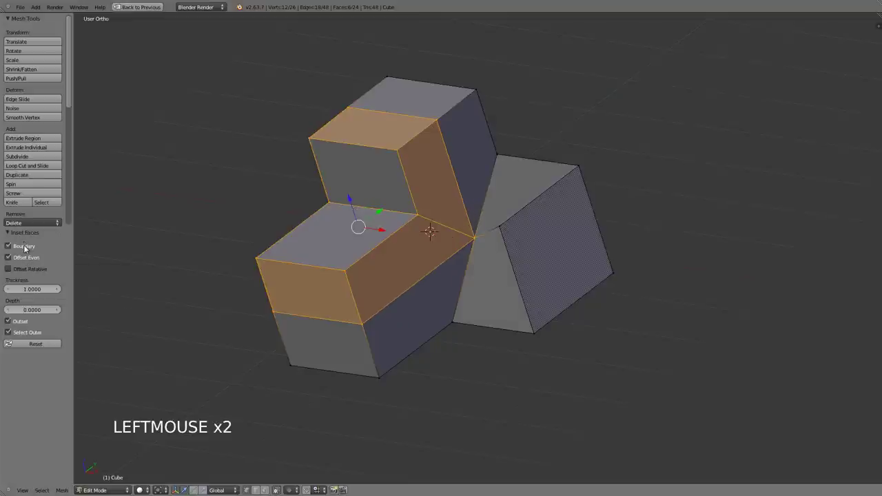
{"action": "left_click", "coordinate": [24, 248]}
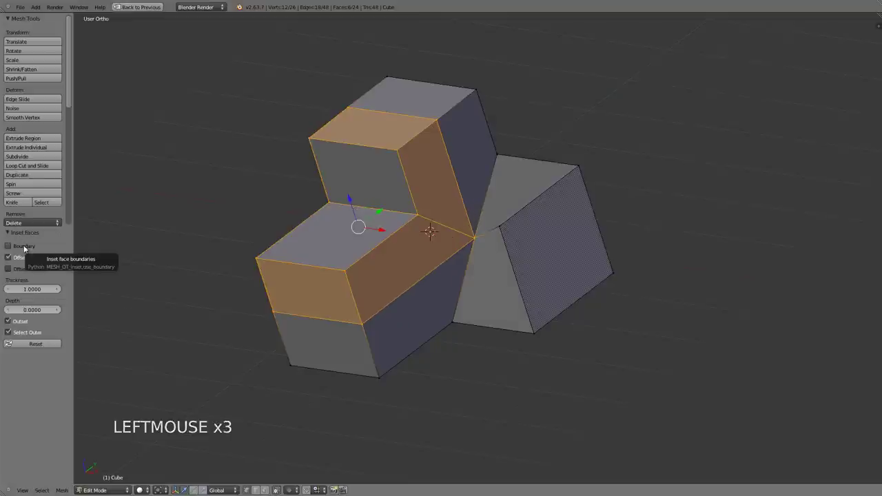
{"action": "left_click", "coordinate": [24, 248]}
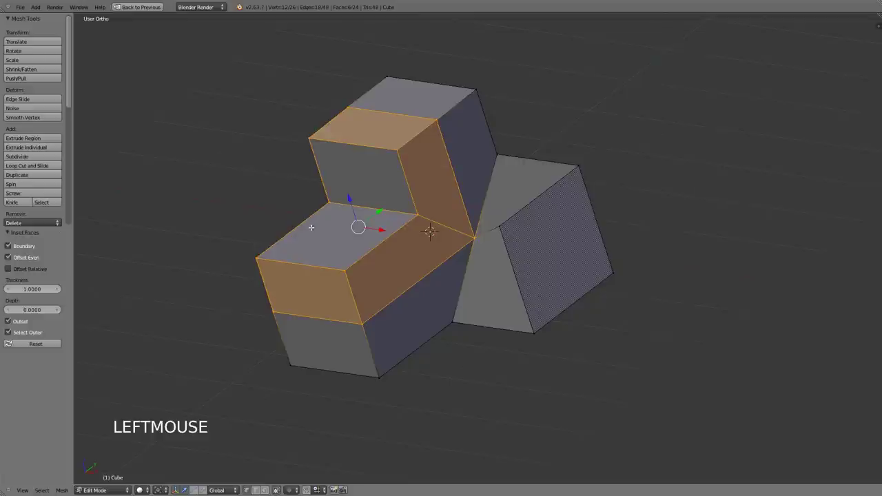
- Toggle Outset and Select Outer off and on, leaving both enabled
{"action": "middle_click", "coordinate": [16, 321]}
{"action": "left_click", "coordinate": [23, 323]}
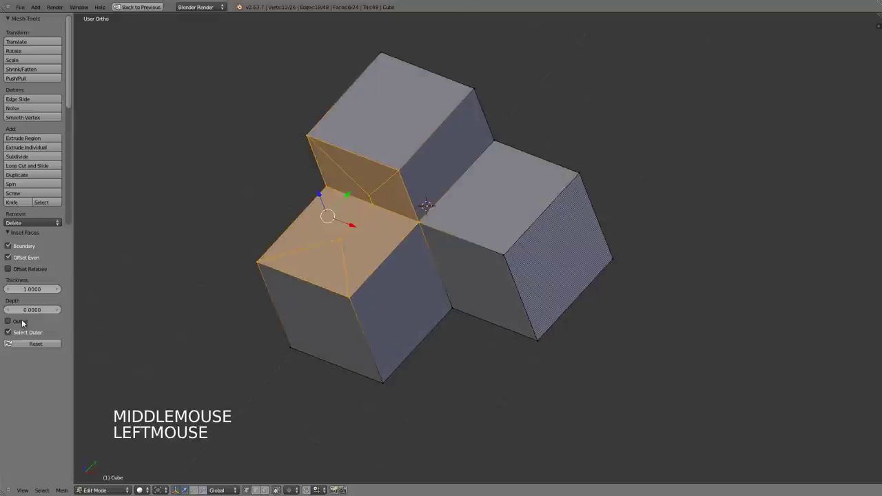
{"action": "left_click", "coordinate": [22, 322]}
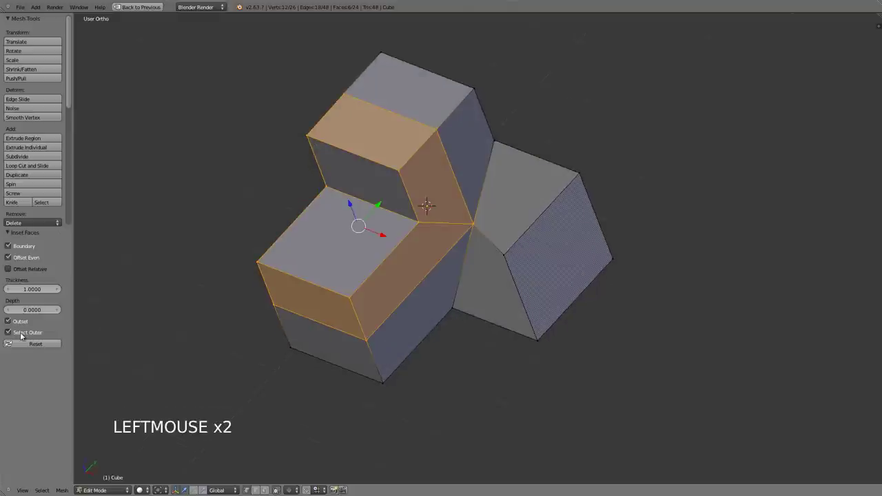
{"action": "left_click", "coordinate": [21, 336]}
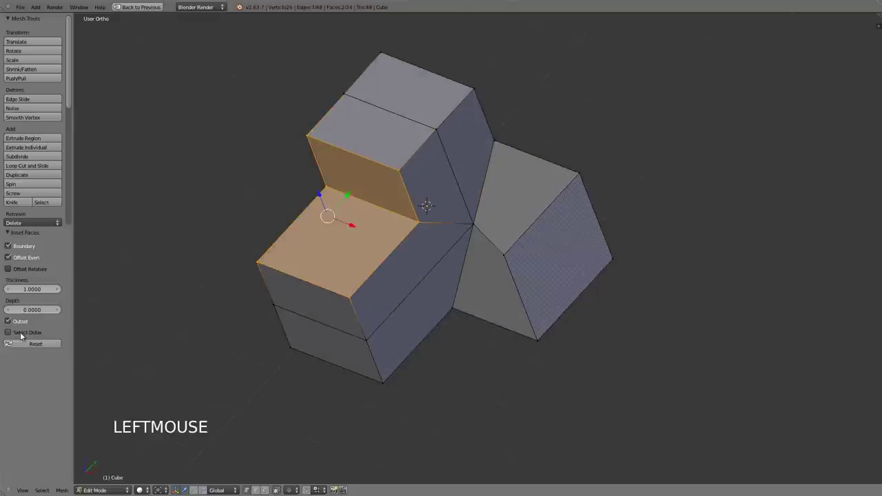
{"action": "left_click", "coordinate": [22, 336]}
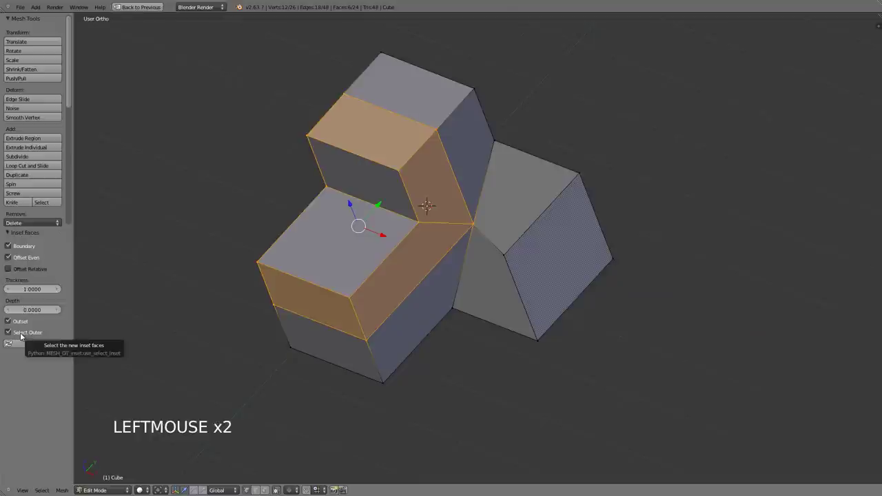
{"action": "left_click", "coordinate": [21, 335]}
{"action": "left_click", "coordinate": [21, 336]}
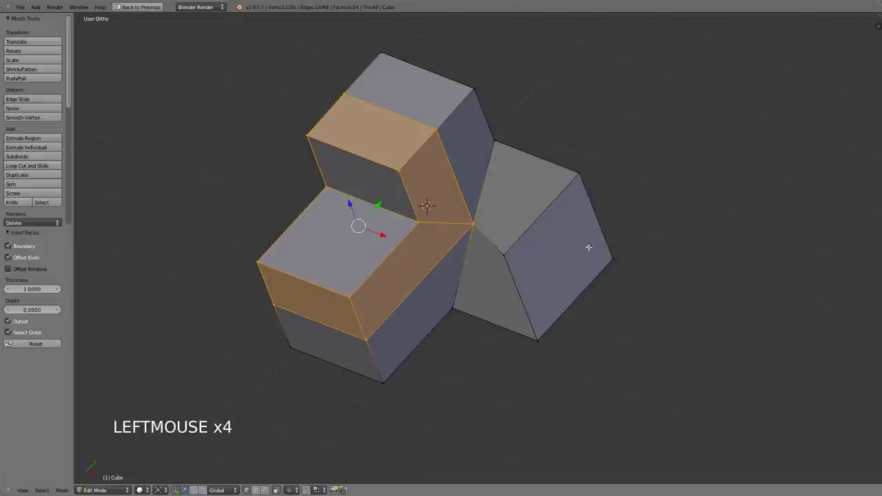
{"action": "middle_click_drag", "start_coordinate": [362, 314], "coordinate": [324, 278]}
- Undo the inset and delete the two inner-corner front faces, leaving 16 faces
{"action": "key", "text": "ctrl+z"}
{"action": "key", "text": "ctrl+z"}
{"action": "key", "text": "ctrl+z"}
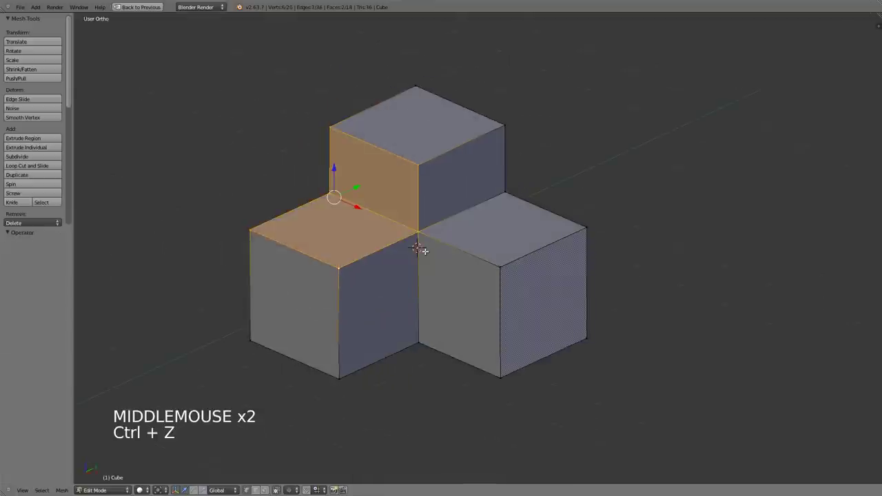
{"action": "key", "text": "a"}
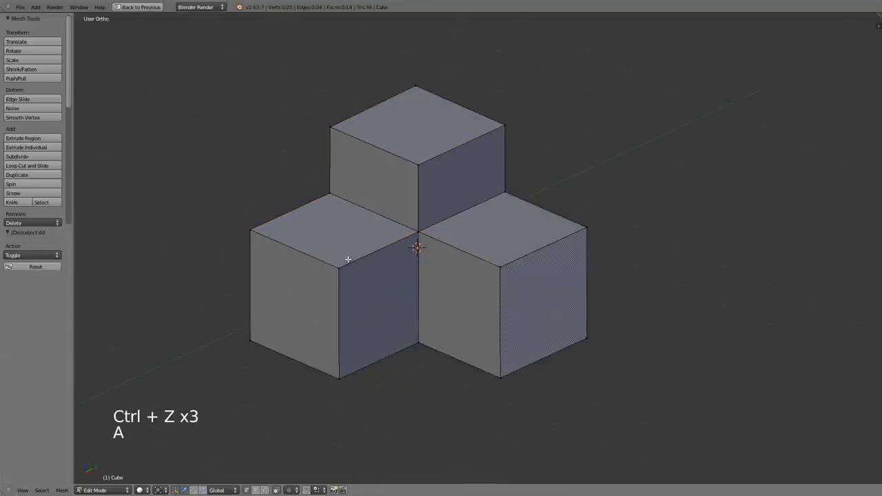
{"action": "key", "text": "b"}
{"action": "left_click_drag", "start_coordinate": [303, 214], "coordinate": [527, 414]}
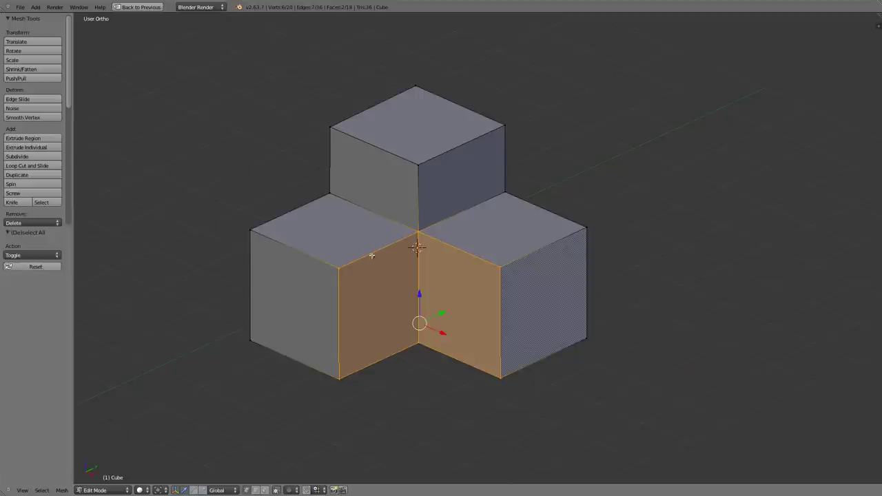
{"action": "key", "text": "x"}
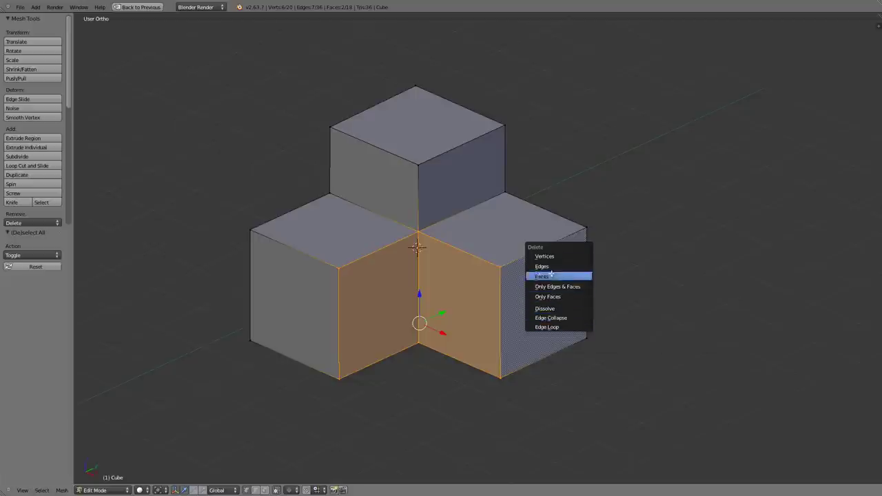
{"action": "left_click", "coordinate": [559, 277]}
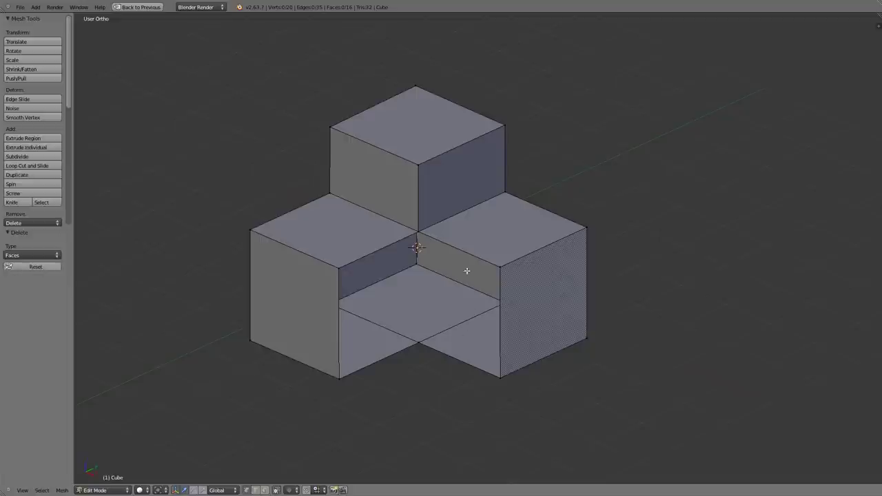
- Select three vertices on the left cube, then clear the selection
{"action": "right_click", "coordinate": [340, 264]}
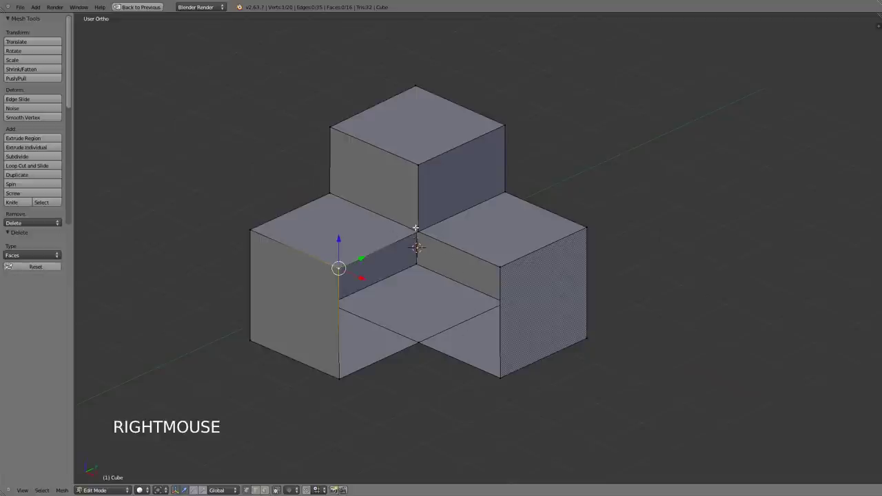
{"action": "right_click", "coordinate": [418, 232], "text": "shift"}
{"action": "right_click", "coordinate": [511, 260], "text": "shift"}
{"action": "key", "text": "a"}
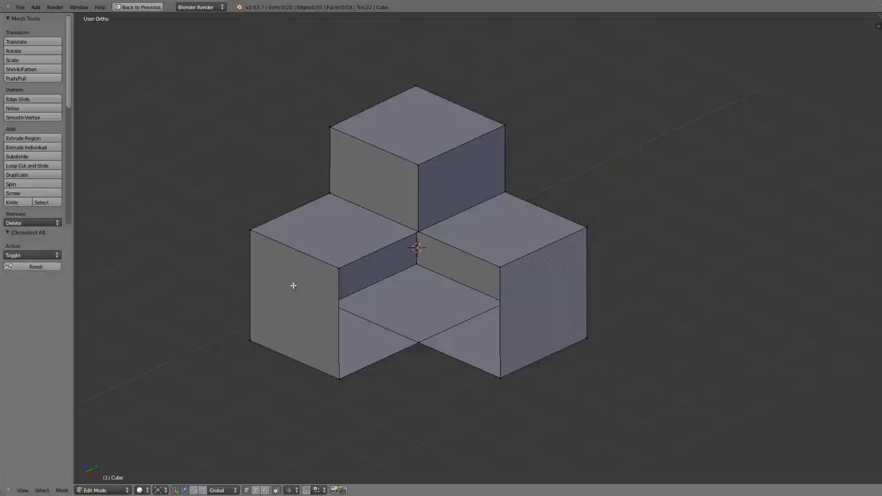
- Switch to face select mode and select the left cube's front face
{"action": "key", "text": "ctrl+Tab"}
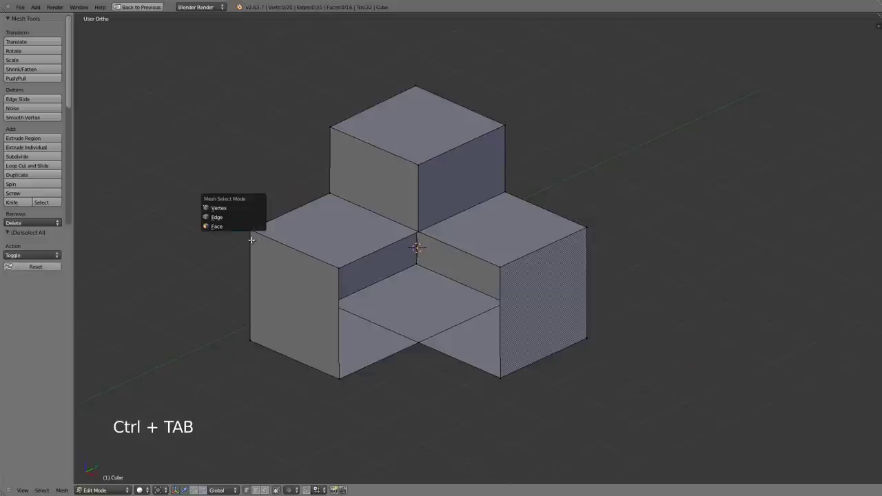
{"action": "left_click", "coordinate": [242, 227]}
{"action": "key", "text": "ctrl+Tab"}
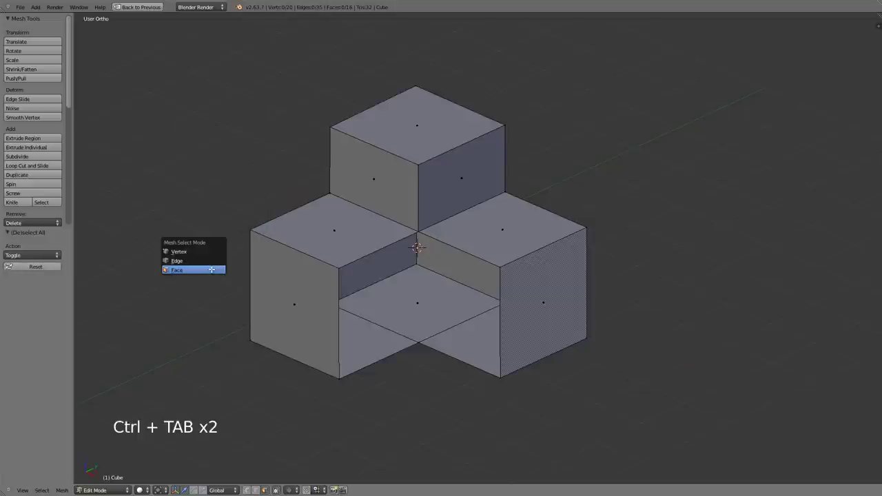
{"action": "key", "text": "a"}
{"action": "middle_click_drag", "start_coordinate": [258, 320], "coordinate": [383, 262], "text": "shift"}
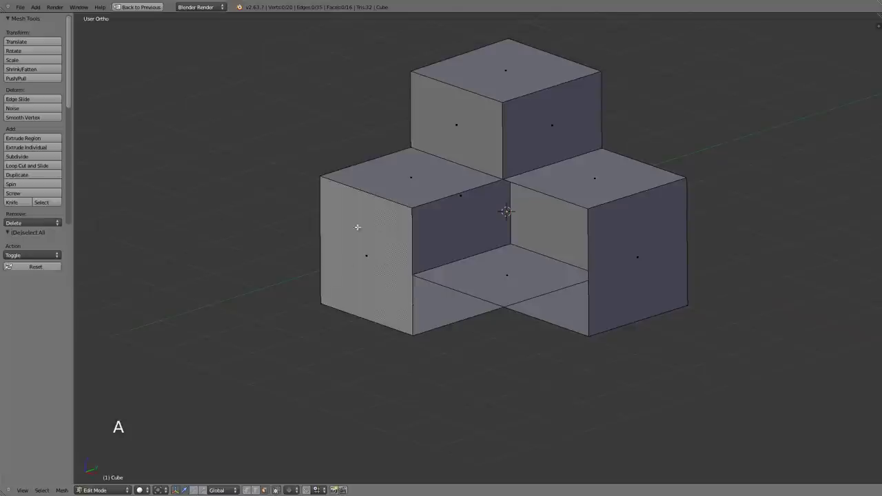
{"action": "right_click", "coordinate": [363, 257]}
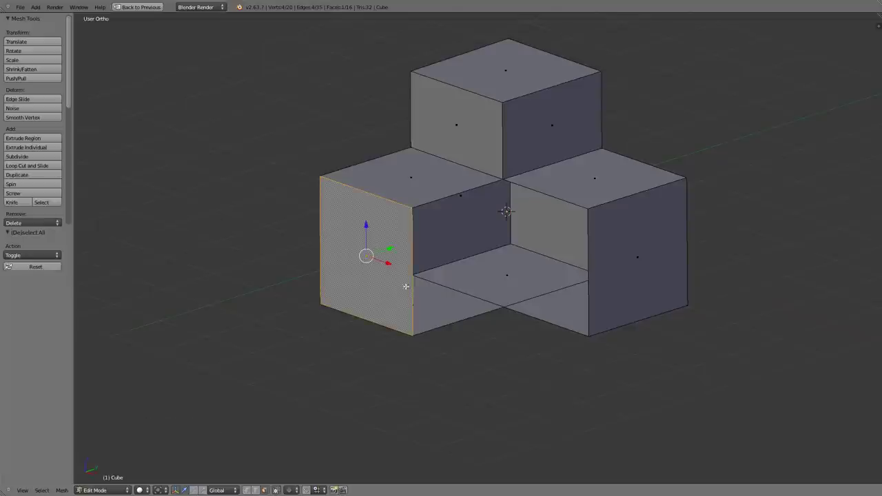
- Inset the left cube's front face inward at 0.2780 thickness with Boundary turned off
{"action": "key", "text": "i"}
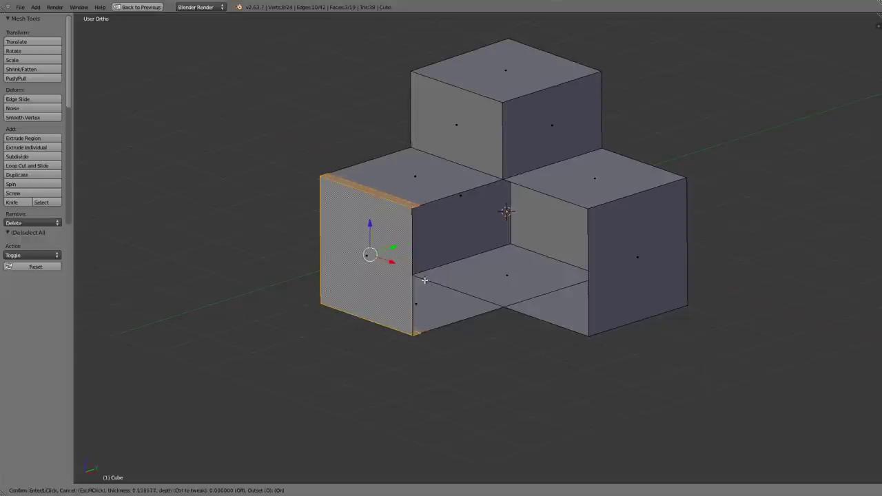
{"action": "key", "text": "o"}
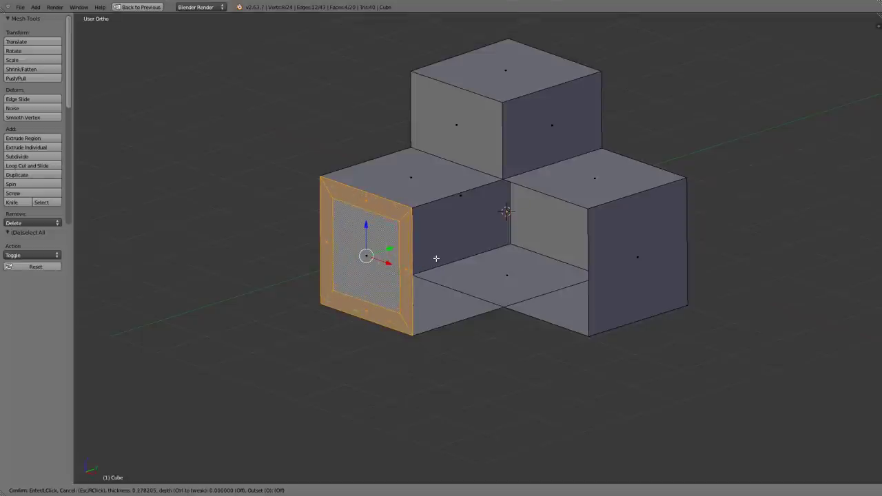
{"action": "left_click", "coordinate": [436, 259]}
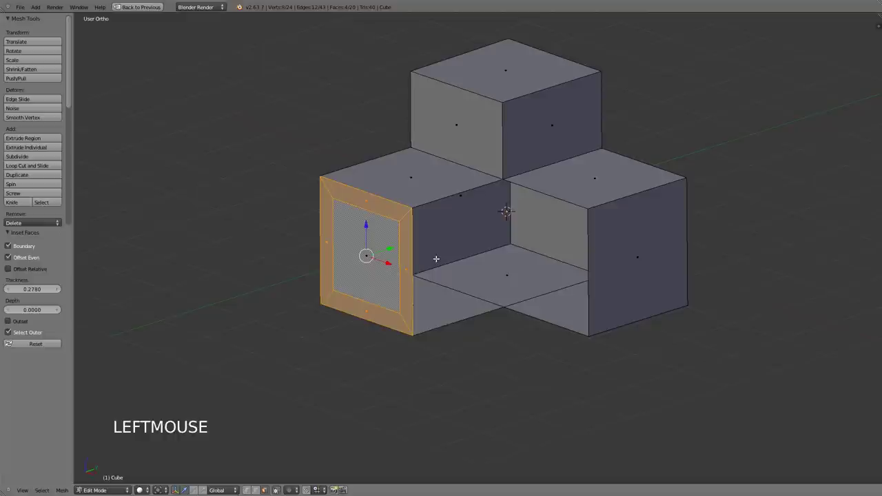
{"action": "left_click", "coordinate": [15, 246]}
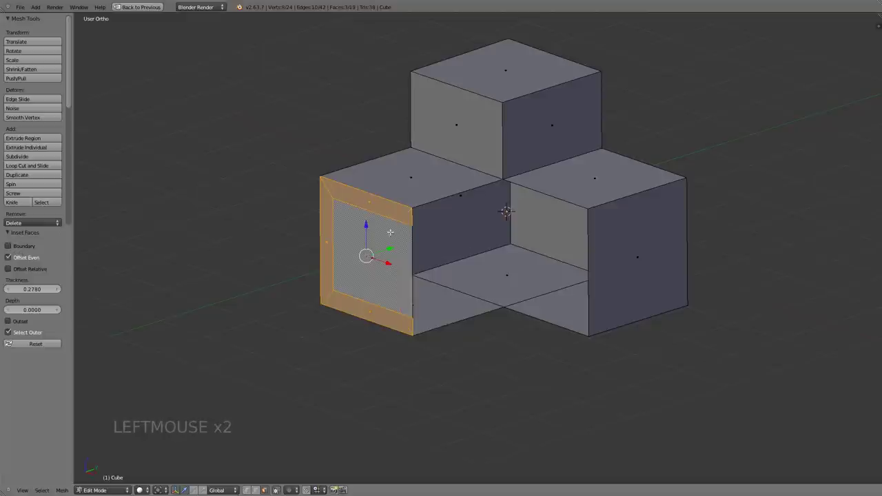
{"action": "left_click", "coordinate": [390, 302]}
- Orbit around the mesh, selecting the top inset strip and left face to inspect them
{"action": "key", "text": "a"}
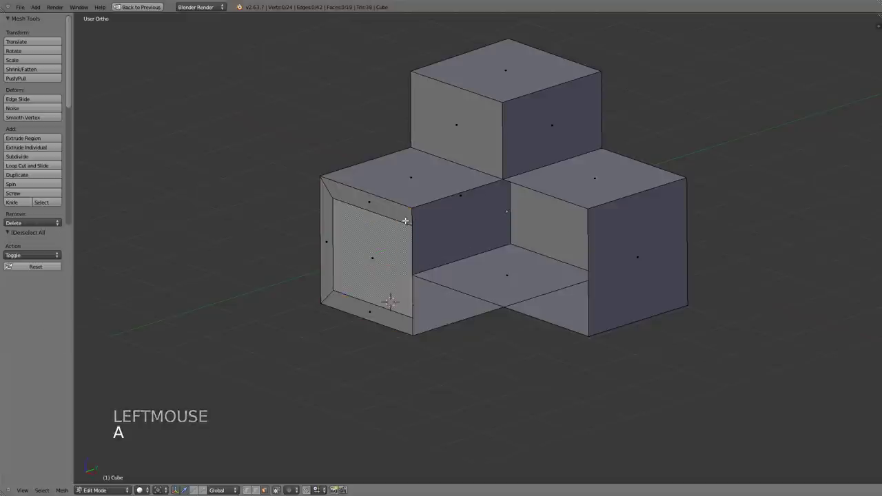
{"action": "right_click", "coordinate": [408, 211]}
{"action": "middle_click_drag", "start_coordinate": [408, 211], "coordinate": [448, 227]}
{"action": "key", "text": "a"}
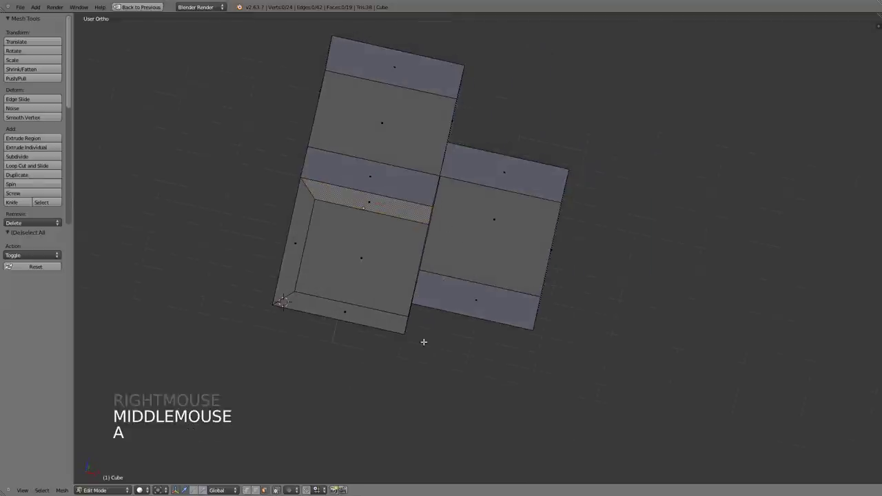
{"action": "middle_click_drag", "start_coordinate": [423, 341], "coordinate": [422, 290]}
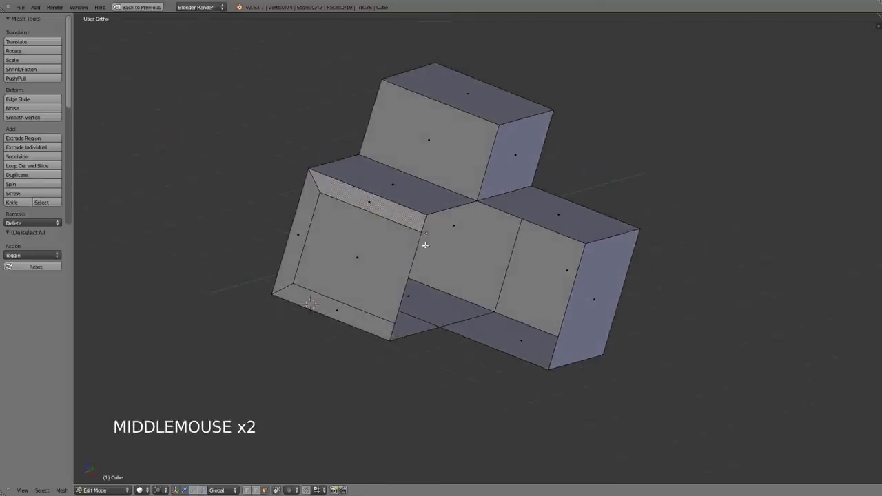
{"action": "middle_click_drag", "start_coordinate": [425, 245], "coordinate": [417, 227]}
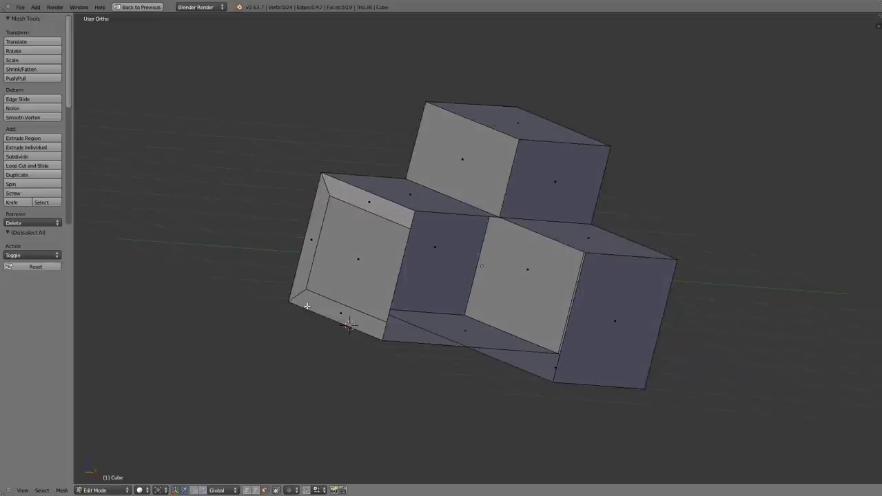
{"action": "right_click", "coordinate": [323, 207]}
{"action": "right_click_drag", "start_coordinate": [323, 207], "coordinate": [331, 113]}
{"action": "right_click", "coordinate": [323, 196]}
{"action": "key", "text": "a"}
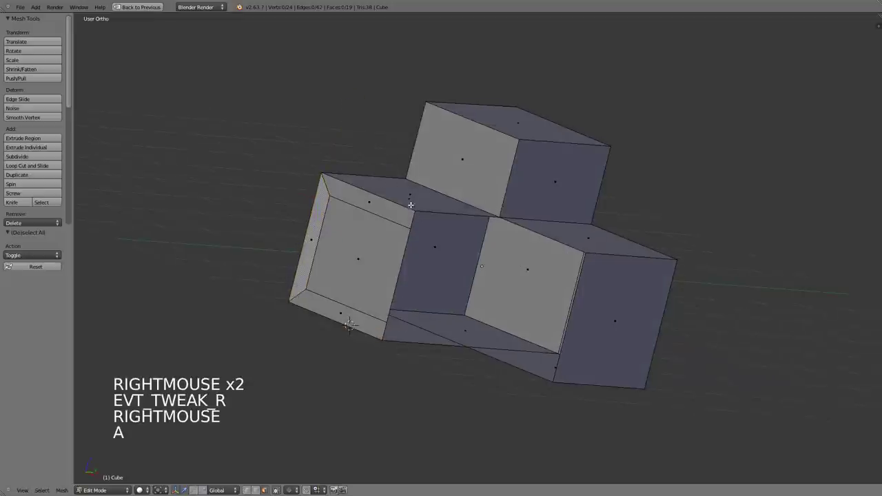
{"action": "middle_click_drag", "start_coordinate": [411, 205], "coordinate": [419, 335]}
- Undo back to the closed three-cube corner with 18 faces and recentre the view
{"action": "key", "text": "ctrl+z"}
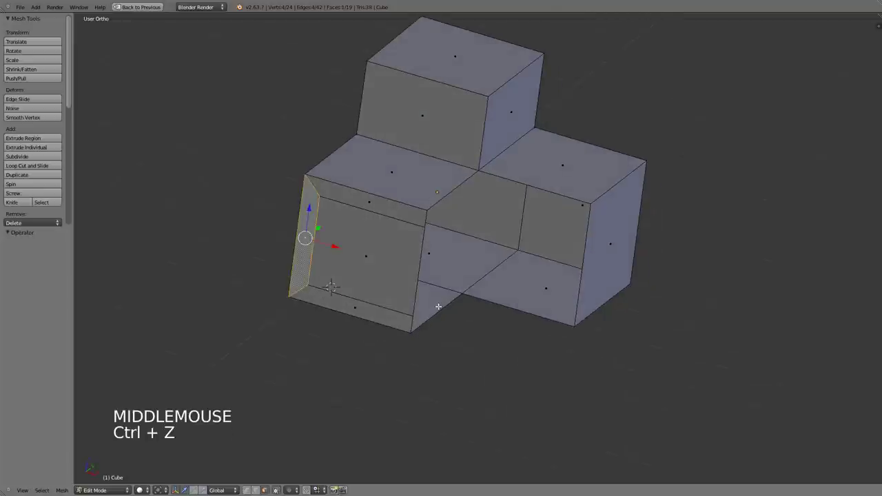
{"action": "key", "text": "ctrl+z"}
{"action": "key", "text": "ctrl+z"}
{"action": "key", "text": "ctrl+z"}
{"action": "key", "text": "ctrl+z"}
{"action": "key", "text": "ctrl+z"}
{"action": "key", "text": "ctrl+z"}
{"action": "key", "text": "ctrl+z"}
{"action": "key", "text": "ctrl+z"}
{"action": "key", "text": "ctrl+z"}
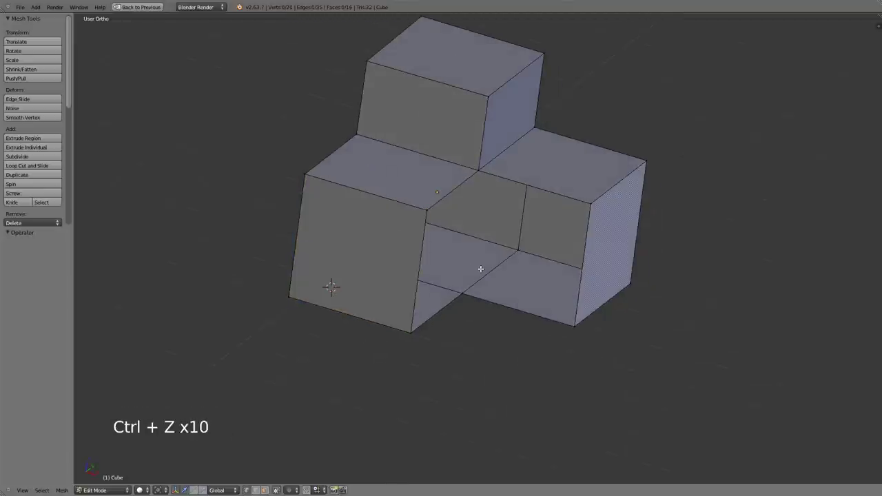
{"action": "key", "text": "ctrl+z"}
{"action": "key", "text": "ctrl+z"}
{"action": "key", "text": "ctrl+z"}
{"action": "key", "text": "ctrl+z"}
{"action": "key", "text": "ctrl+z"}
{"action": "middle_click_drag", "start_coordinate": [476, 264], "coordinate": [451, 246], "text": "shift"}
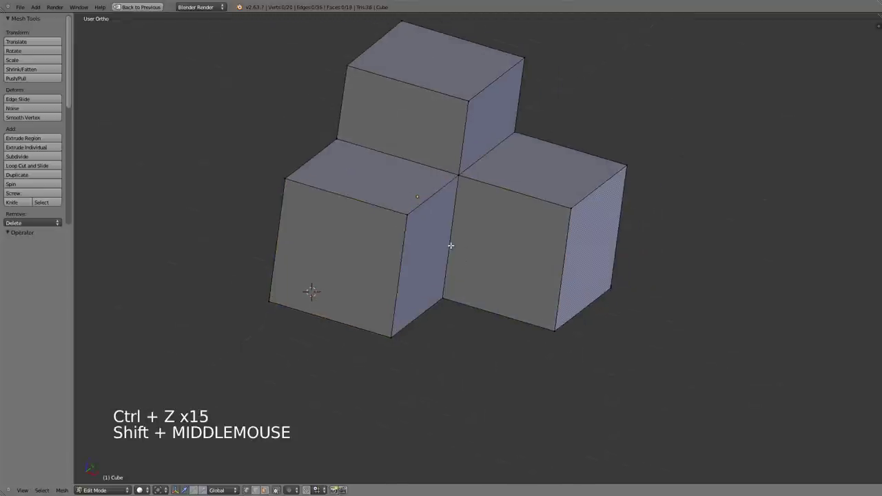